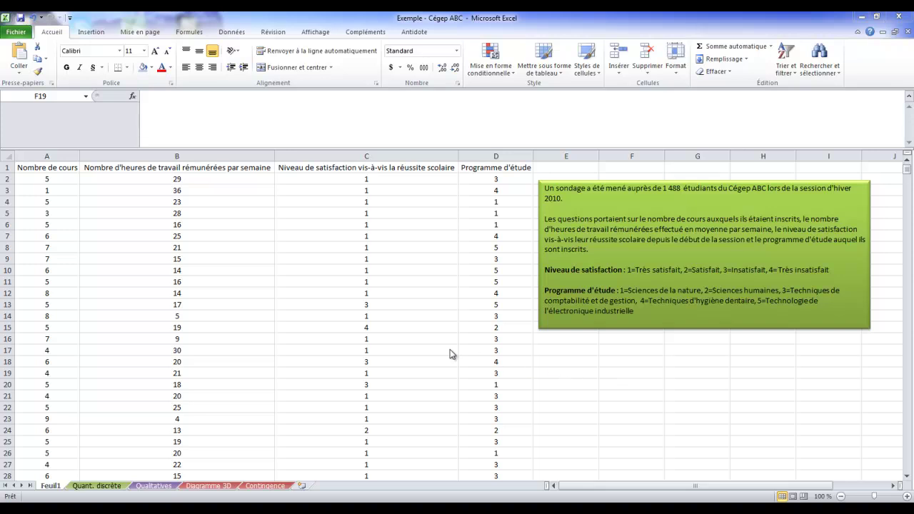
Copy the formatted count table with its title, cells I3:N15, from the Contingence sheet.
click(257, 486)
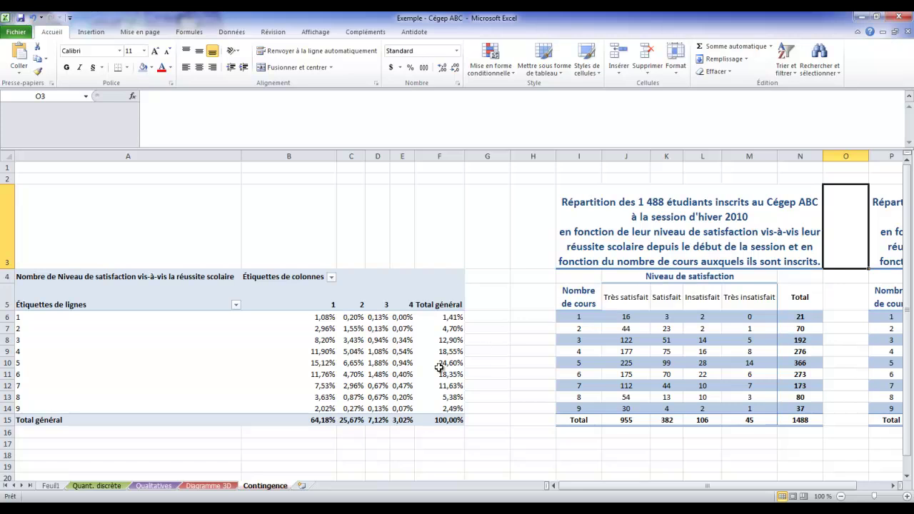
mouse_move(439, 367)
click(892, 486)
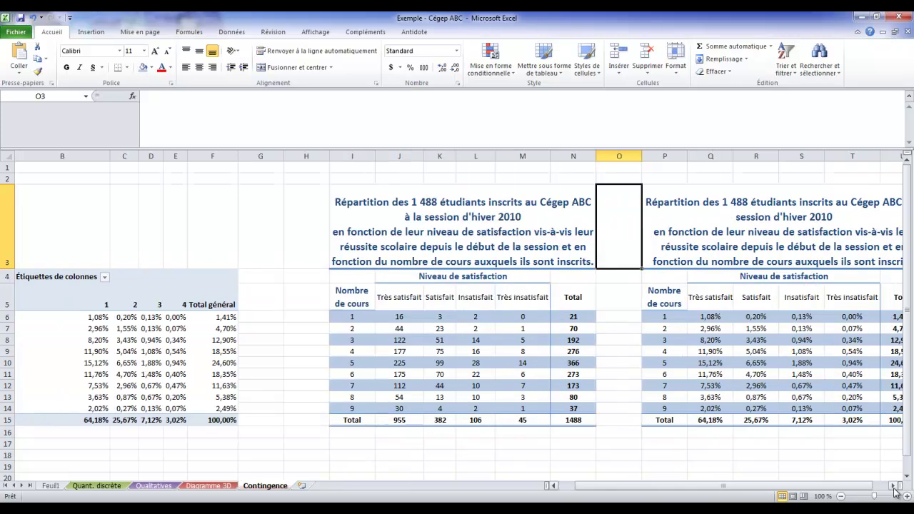
click(892, 485)
click(893, 486)
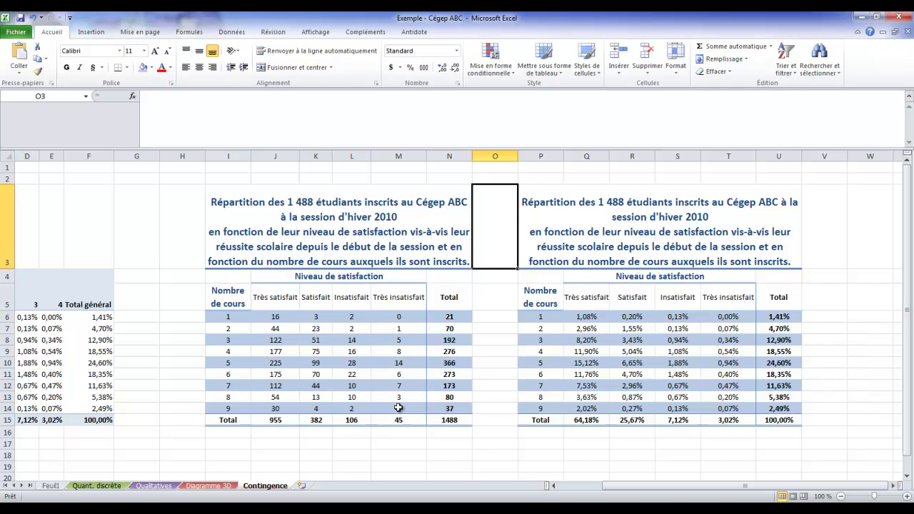
click(250, 234)
drag(251, 235, 291, 414)
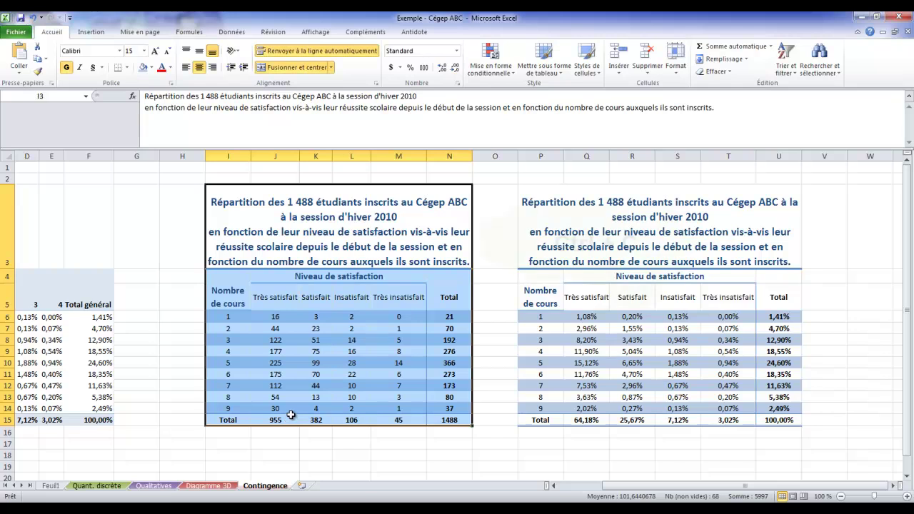
key(ctrl+c)
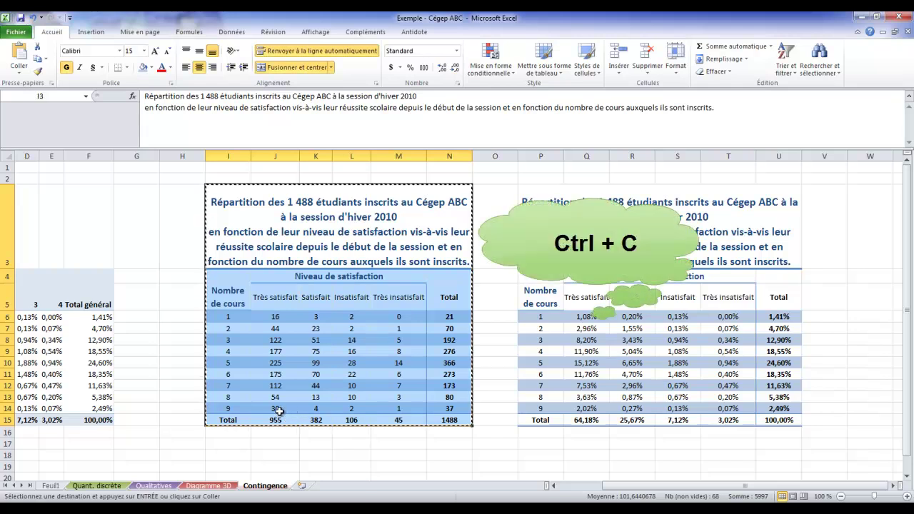
Add a new worksheet and rename it "Distributions conditionnelles".
click(302, 487)
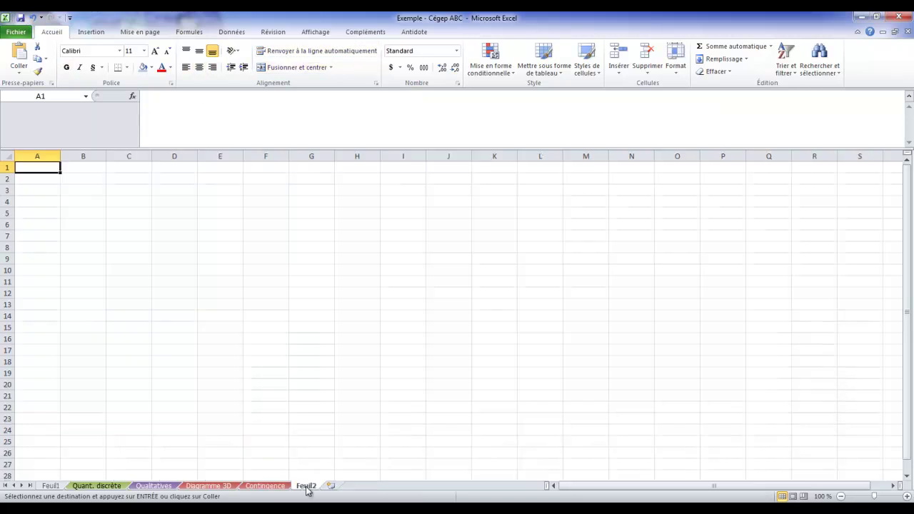
right_click(307, 491)
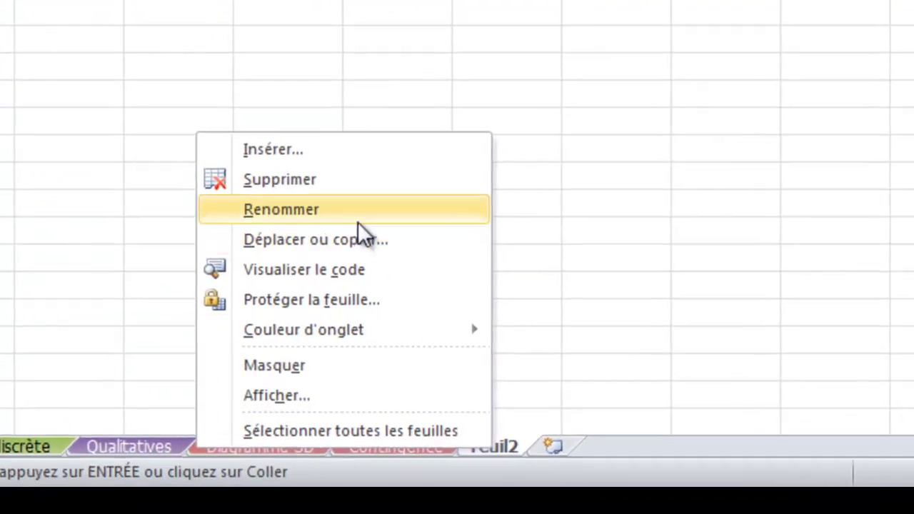
click(355, 209)
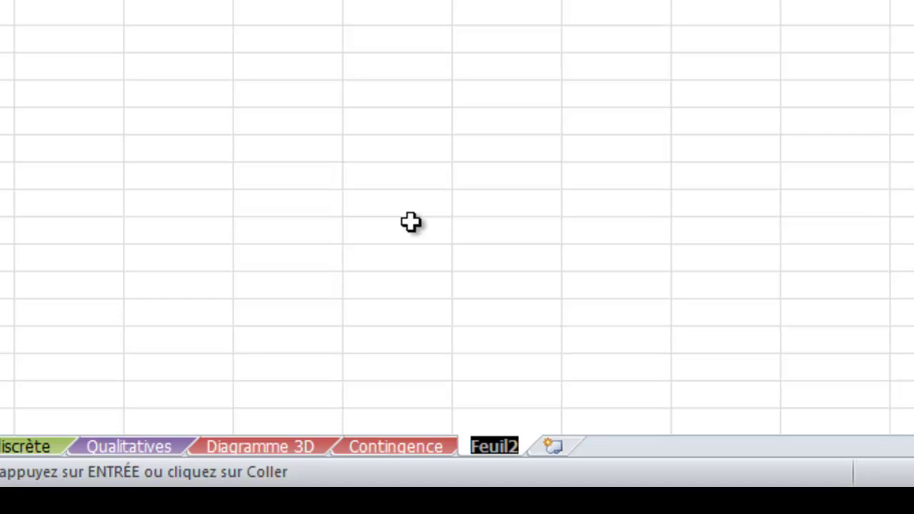
text(Distri)
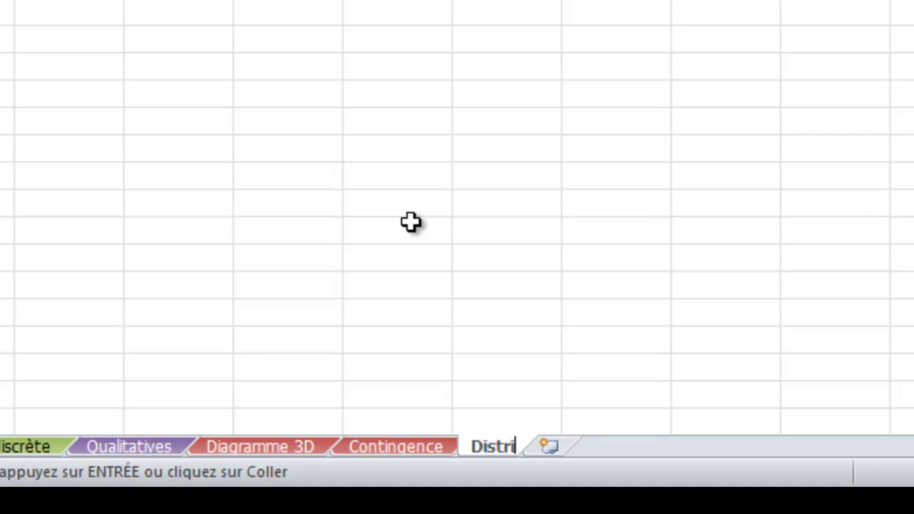
text(butions con)
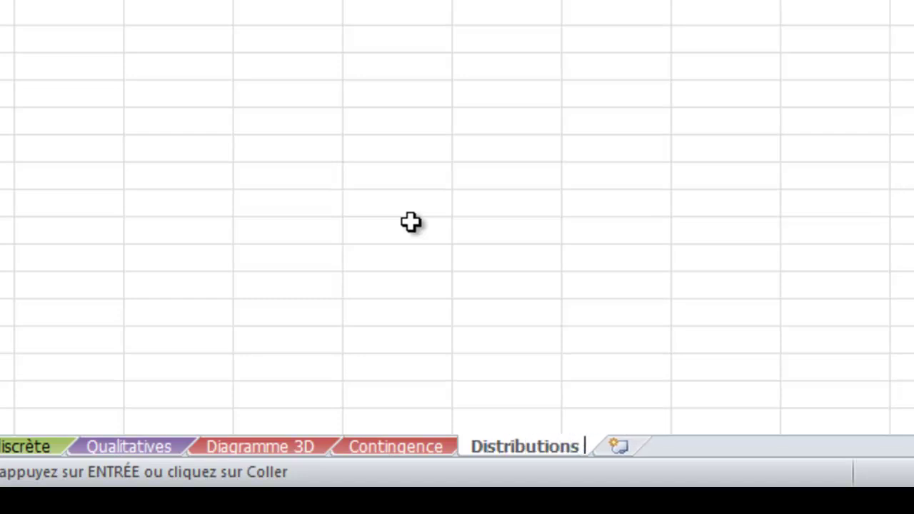
text(ditionnelles)
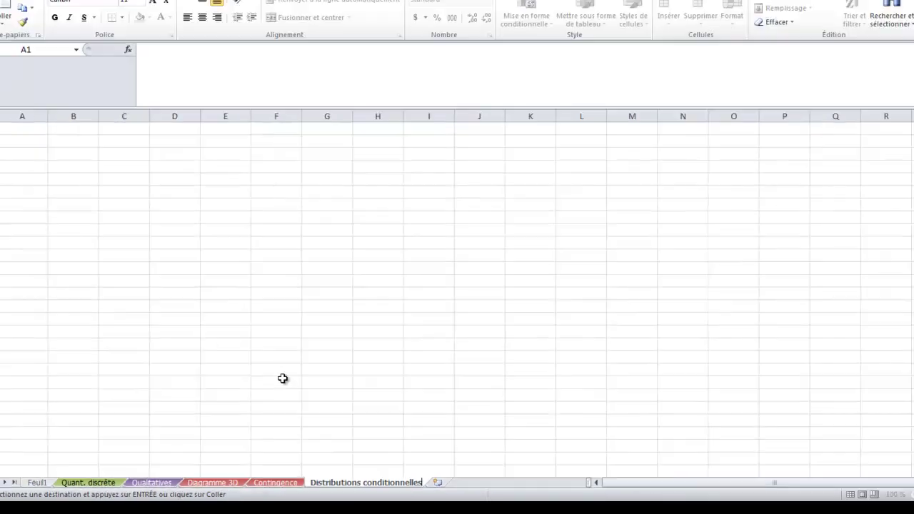
click(75, 47)
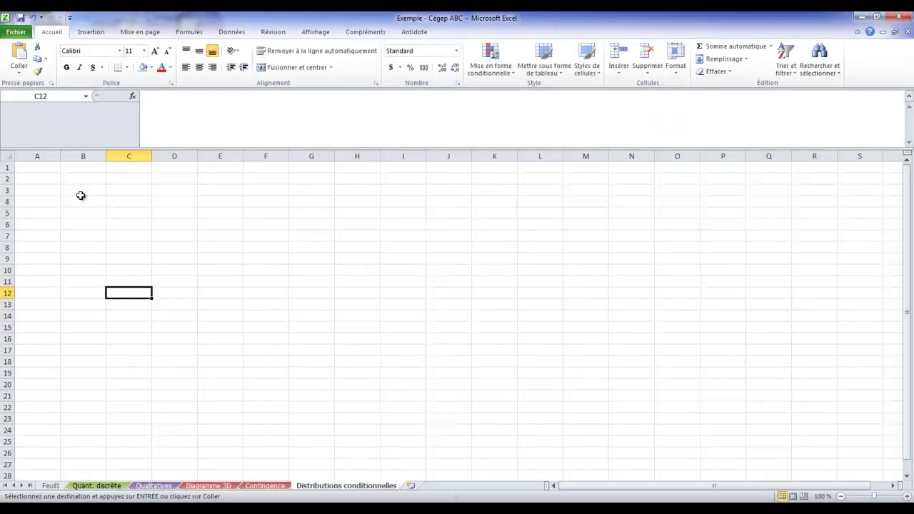
Paste the copied table at cell A1 and make row 1 tall enough to show the whole title.
click(55, 172)
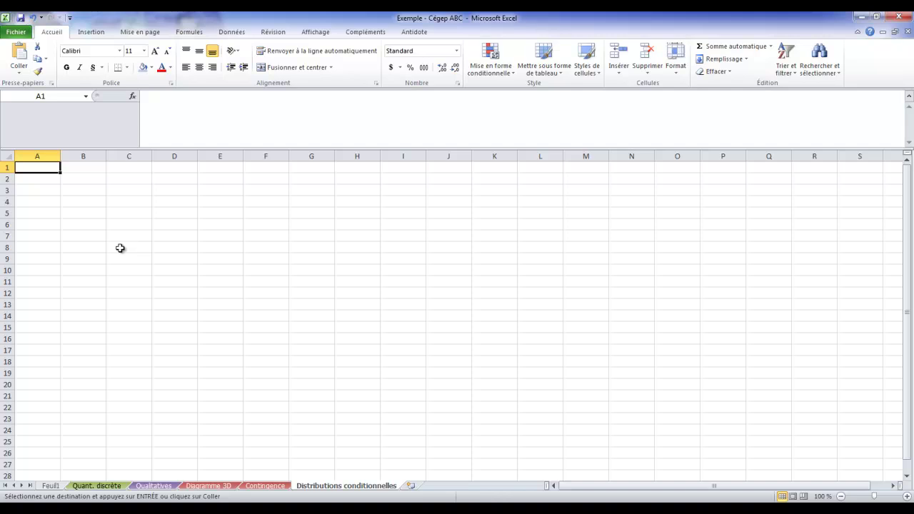
key(ctrl+v)
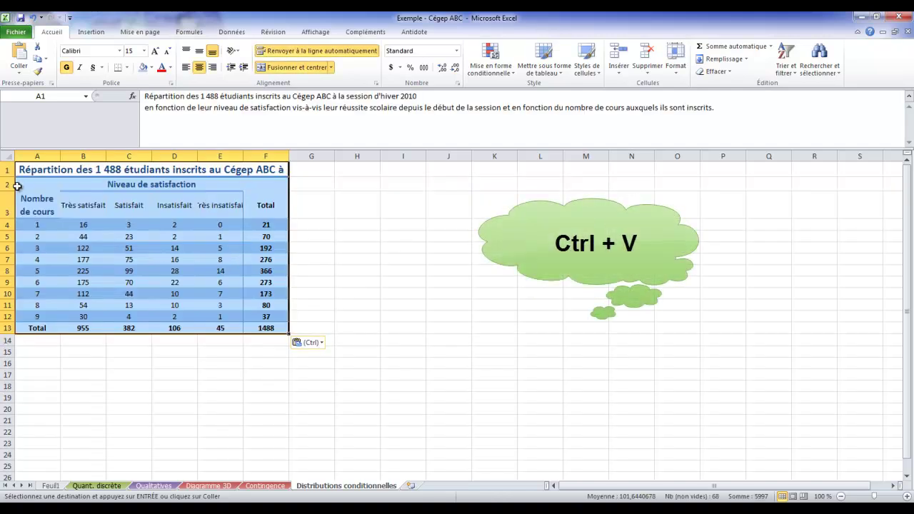
drag(12, 176, 7, 249)
click(434, 345)
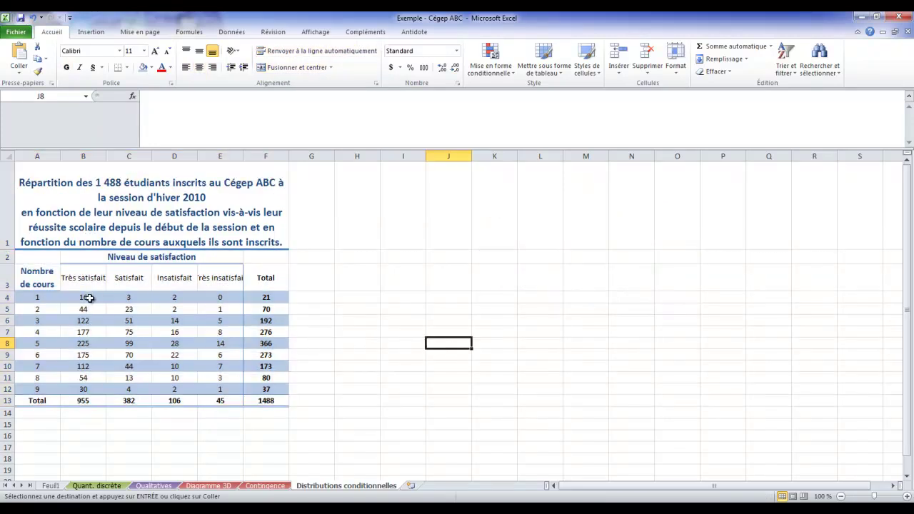
Clear the counts and totals from cells B4:F13 of the pasted table, keeping its headings and formatting.
click(86, 300)
drag(92, 302, 252, 397)
key(Delete)
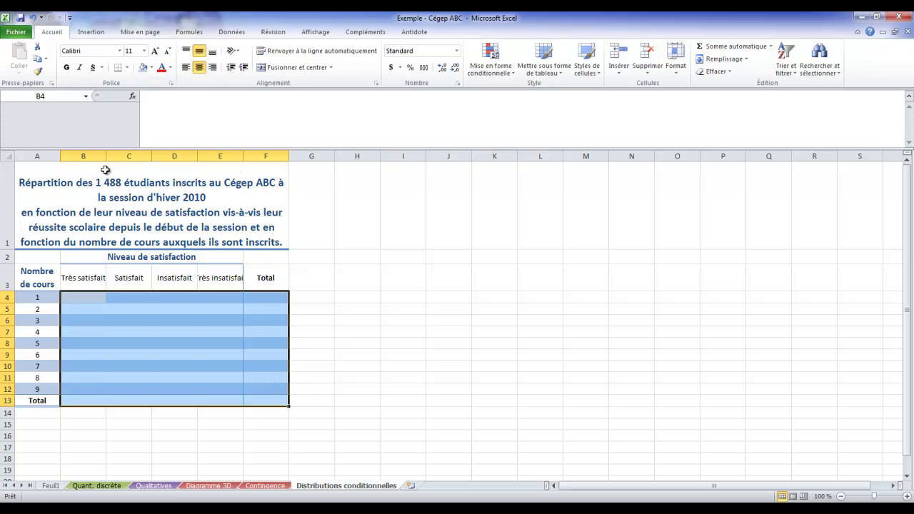
Fit the widths of the table's first five columns to their headings, from Nombre de cours to Très insatisfait.
drag(62, 155, 100, 155)
double_click(145, 155)
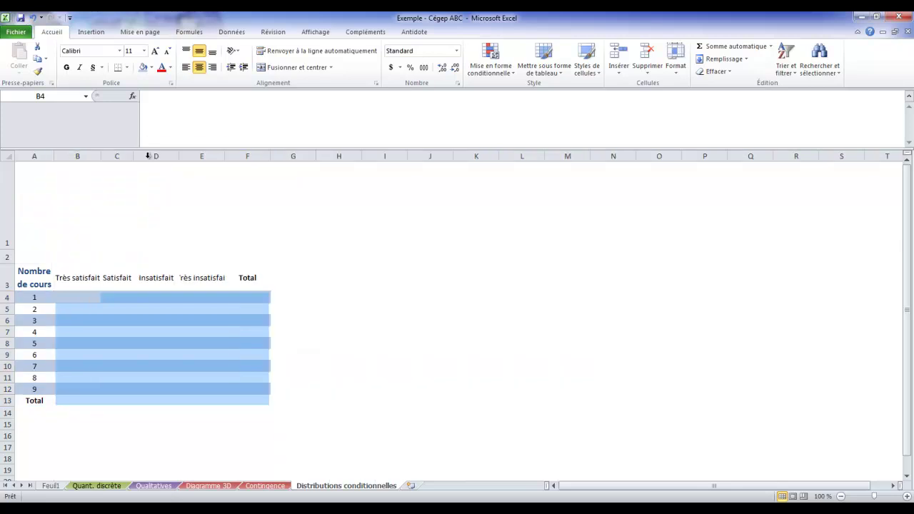
double_click(178, 156)
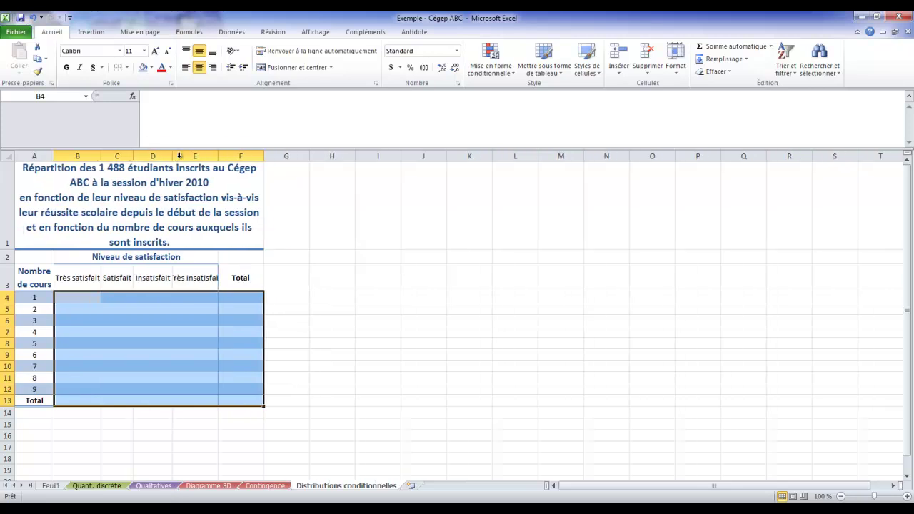
double_click(218, 156)
click(325, 278)
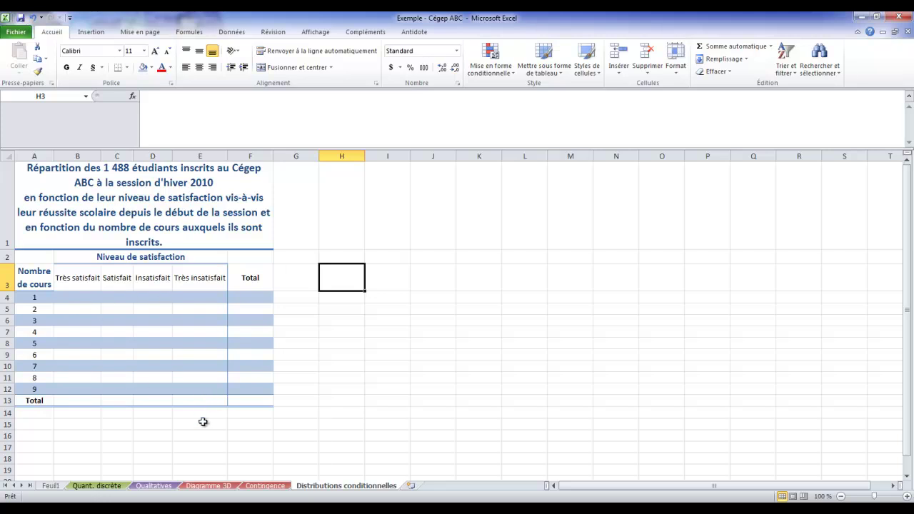
On the Contingence sheet, set the pivot table's value field to show values as "% du total de la colonne".
click(278, 487)
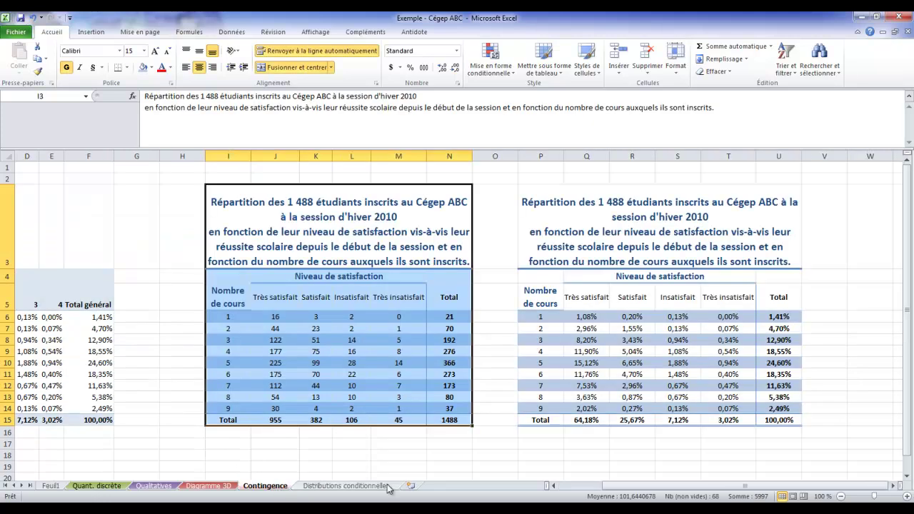
drag(607, 488, 582, 491)
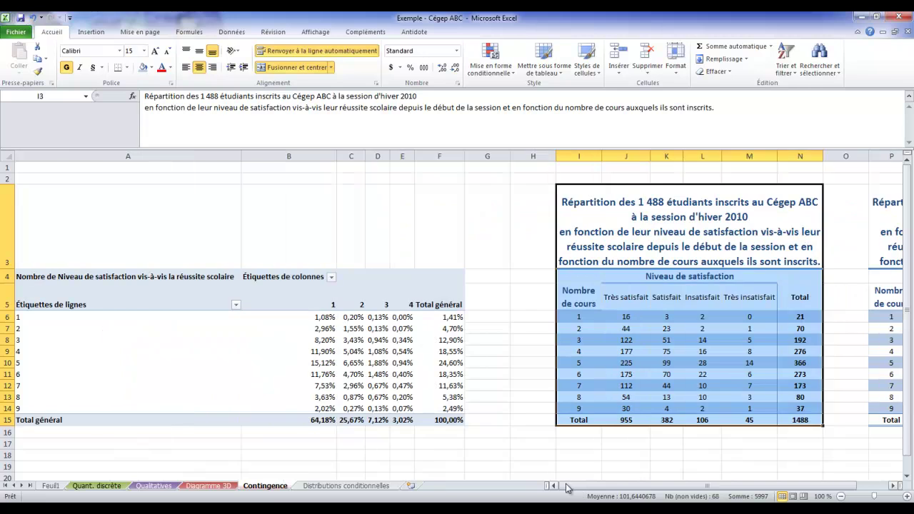
mouse_move(378, 349)
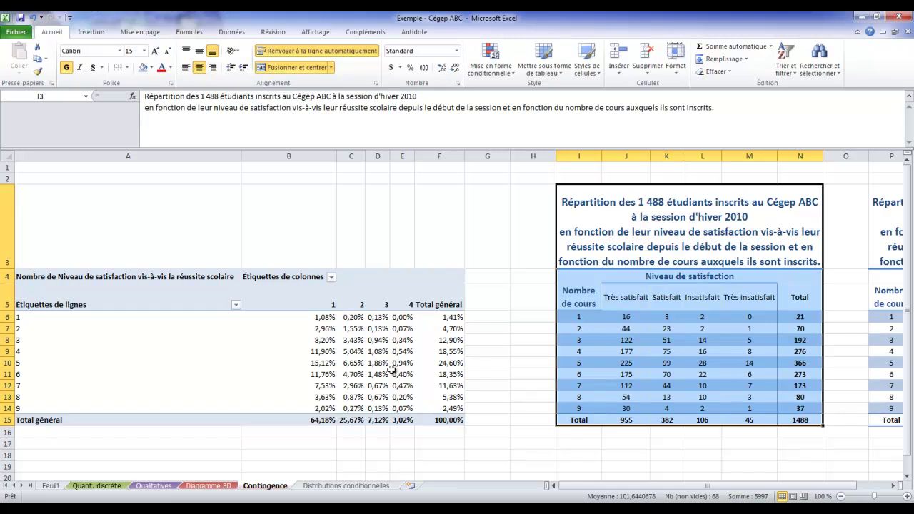
mouse_move(391, 370)
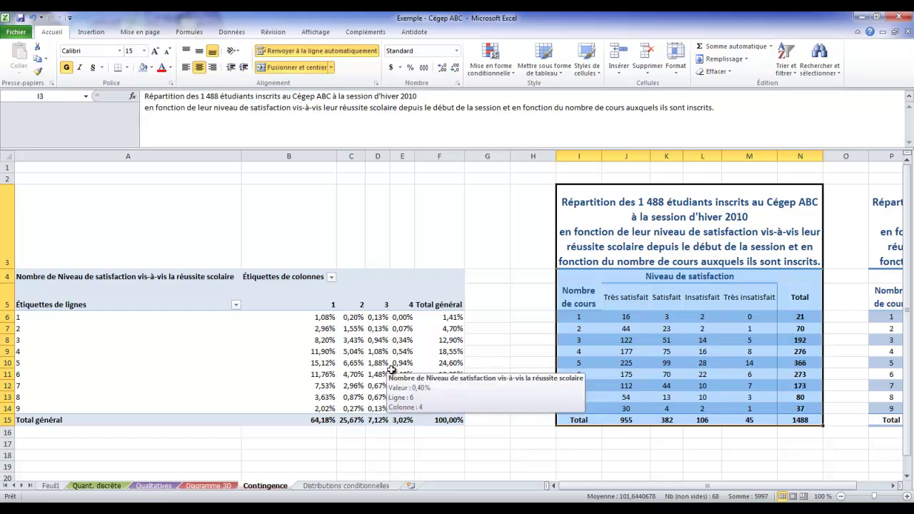
click(392, 370)
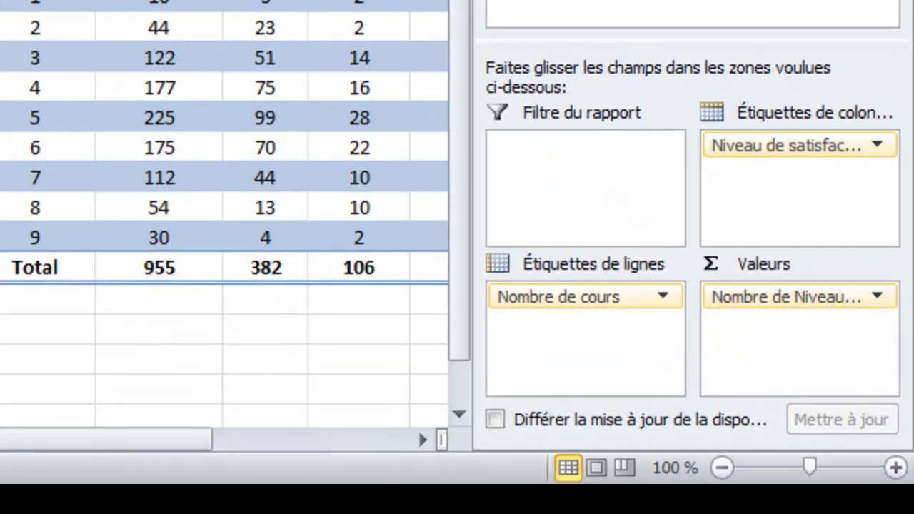
click(751, 301)
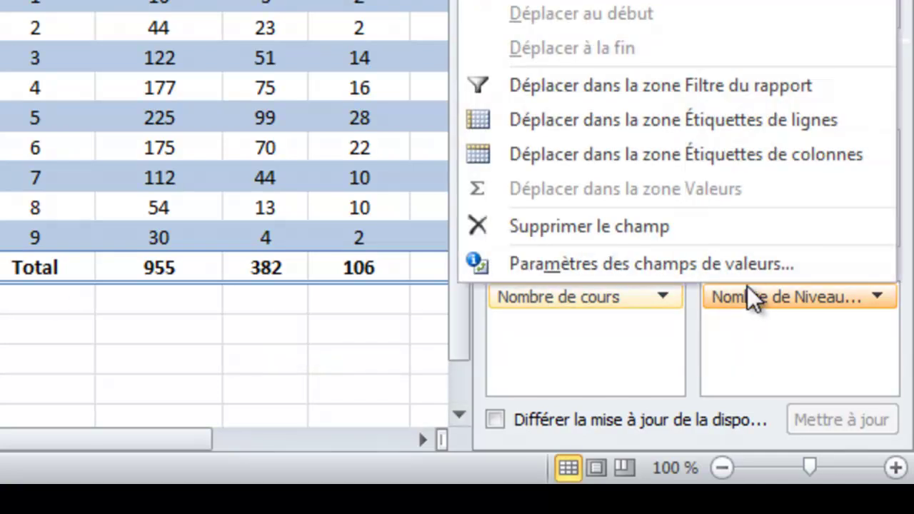
click(744, 264)
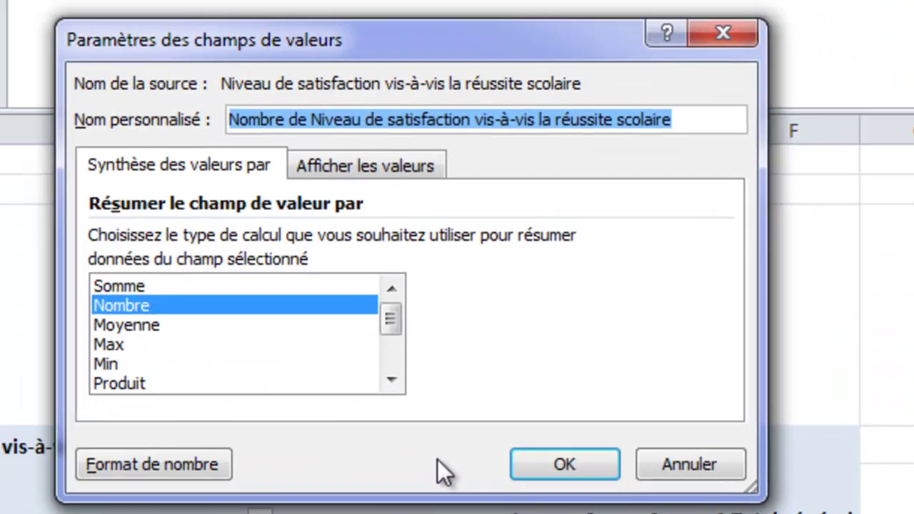
click(405, 175)
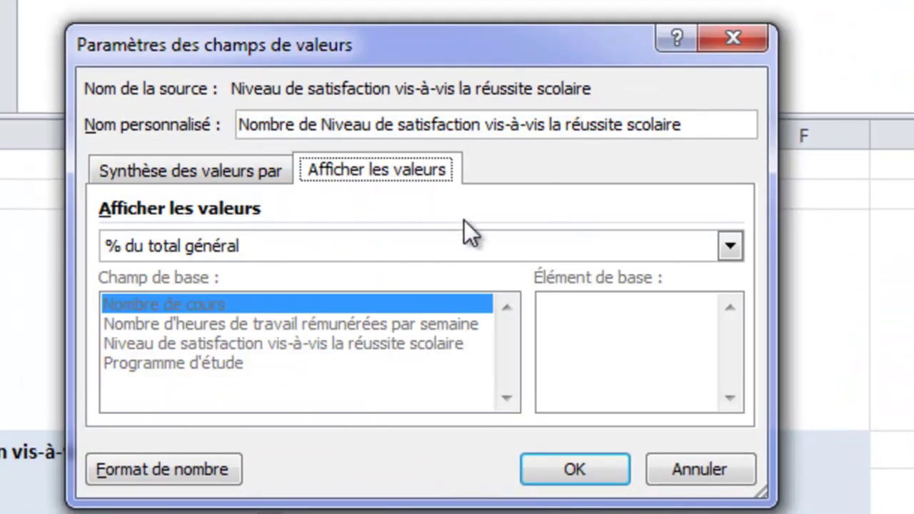
click(728, 247)
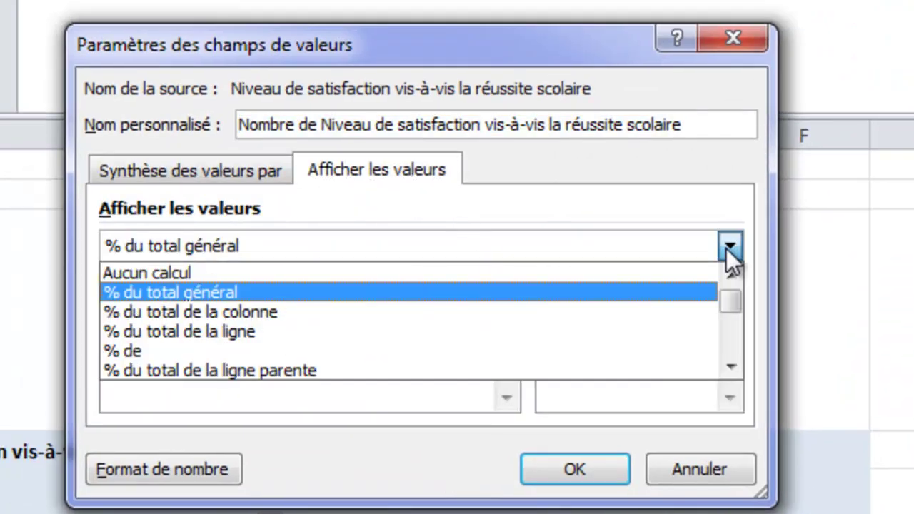
click(635, 313)
click(574, 469)
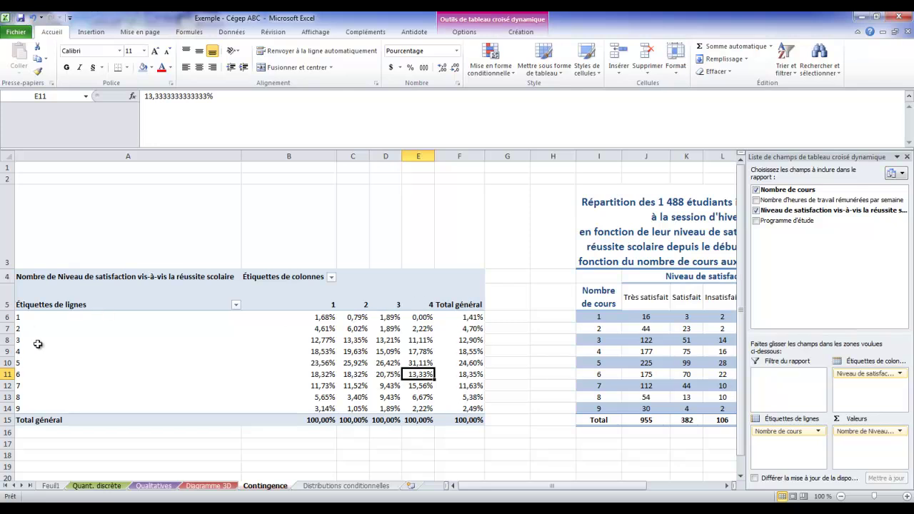
Copy the pivot table's percentages with totals, B6:F15, and paste only their values into B4:F13 of the Distributions conditionnelles sheet.
drag(322, 317, 471, 420)
key(ctrl+c)
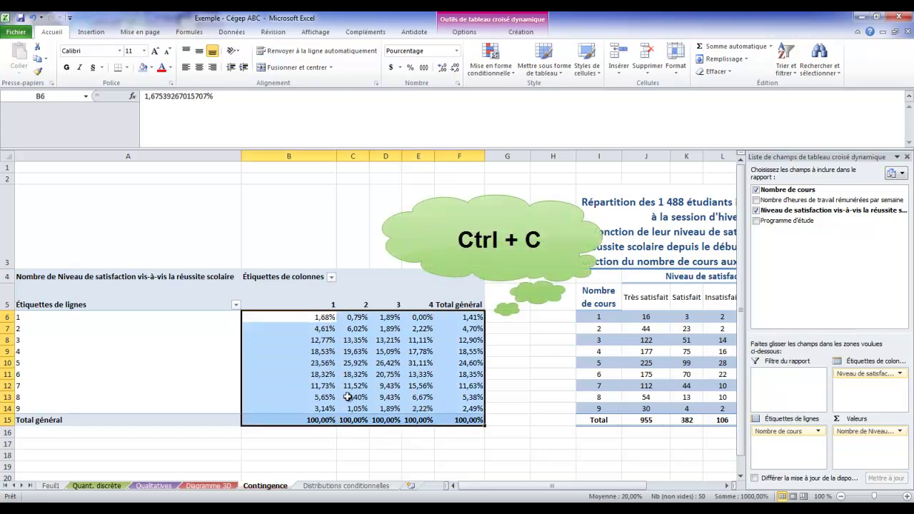
key(ctrl+c)
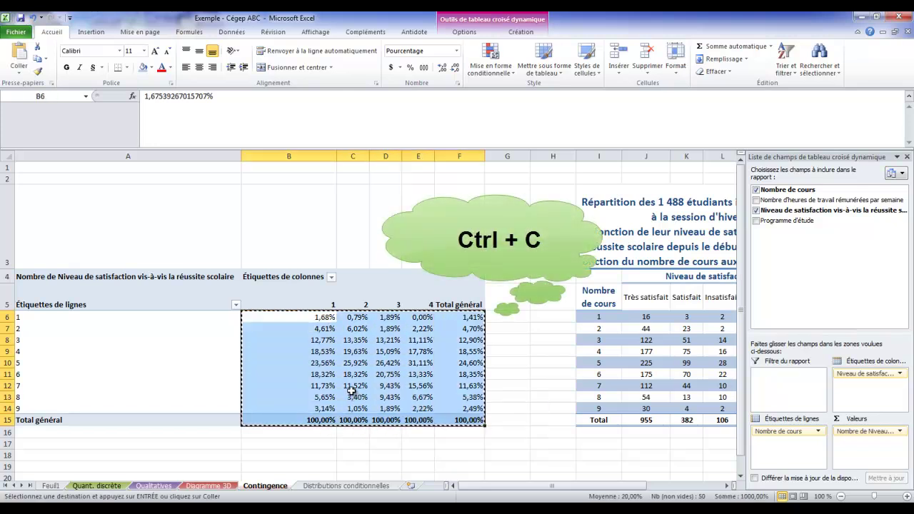
click(340, 488)
drag(92, 297, 241, 396)
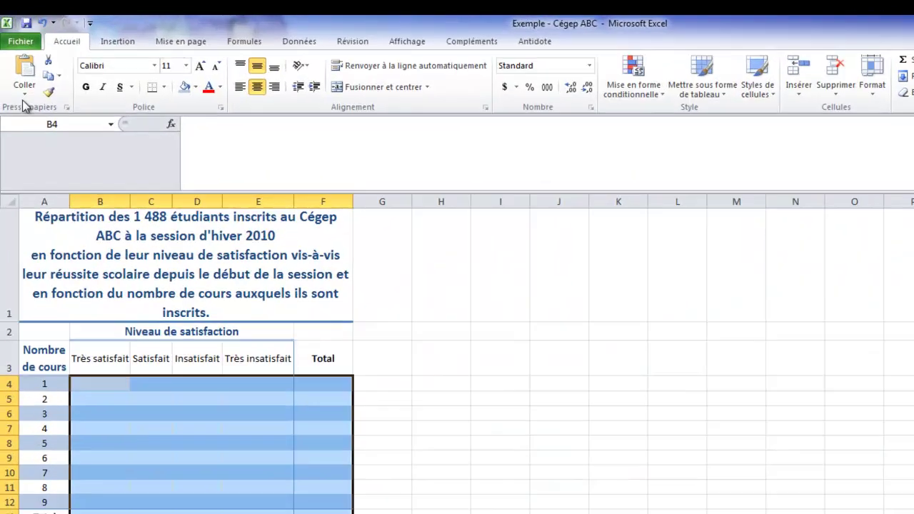
click(18, 73)
click(21, 325)
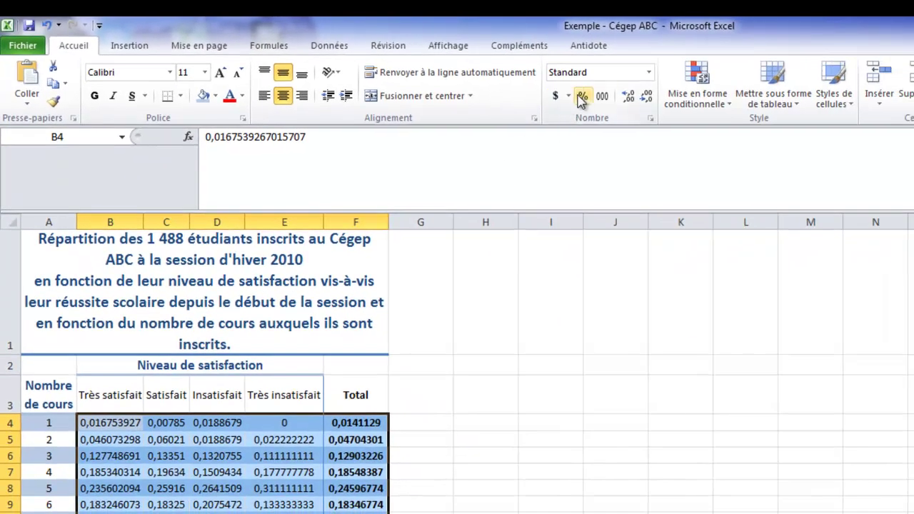
Format the pasted values in B4:F13 as percentages with two decimal places.
click(634, 104)
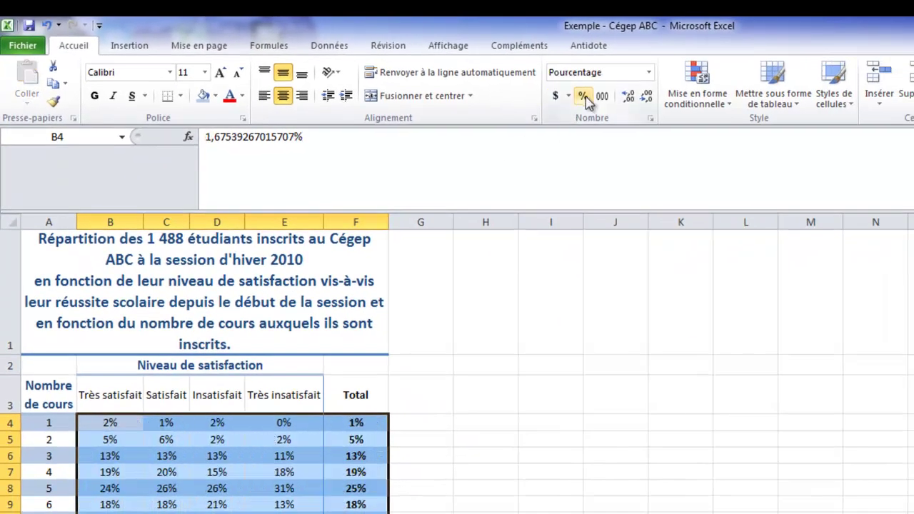
click(626, 100)
click(626, 100)
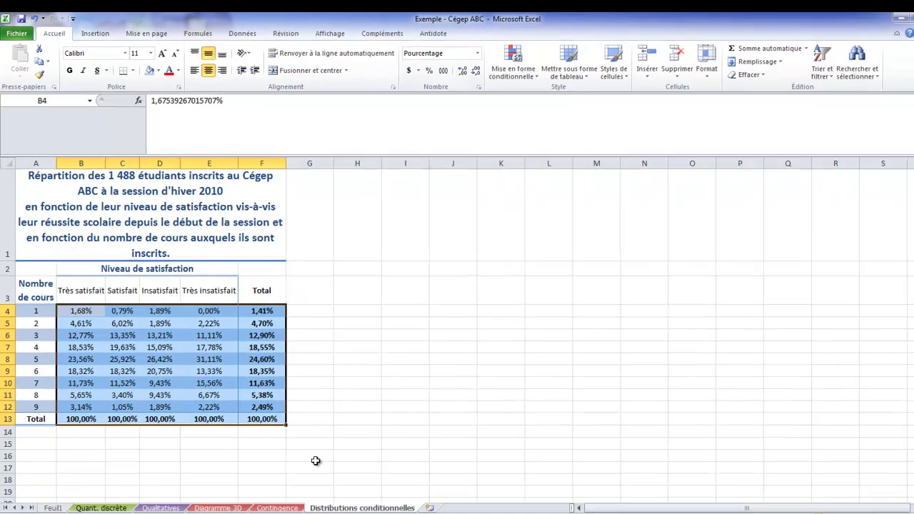
In the A1 title, remove the line break and move the phrase from "en fonction de leur niveau" to "session et" after "inscrits," at the end.
click(323, 425)
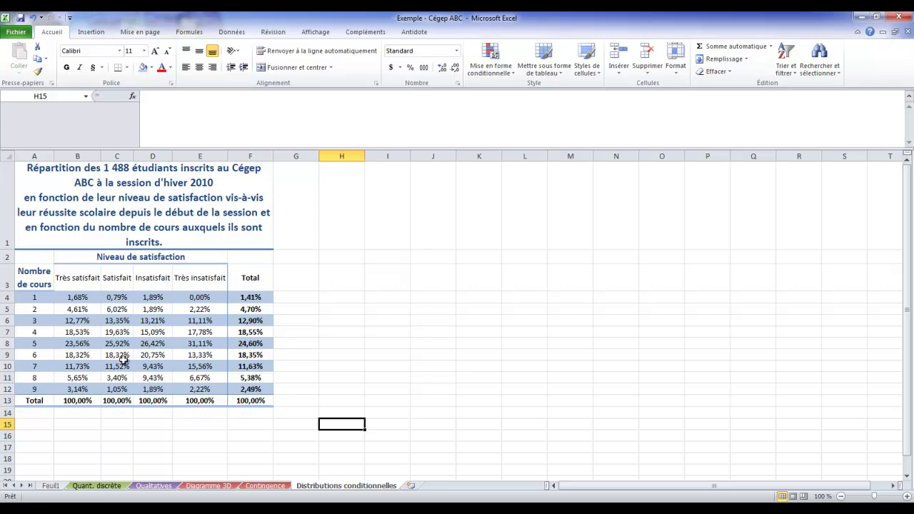
click(177, 227)
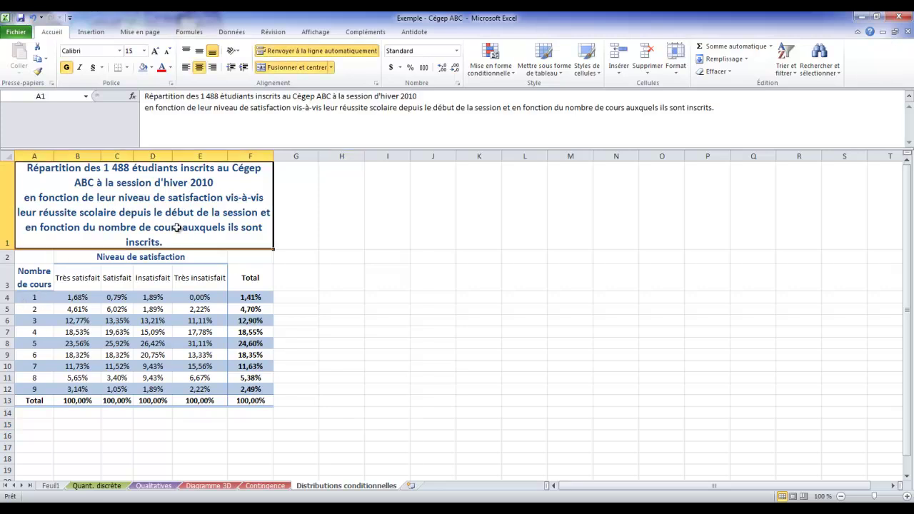
click(428, 96)
key(Delete)
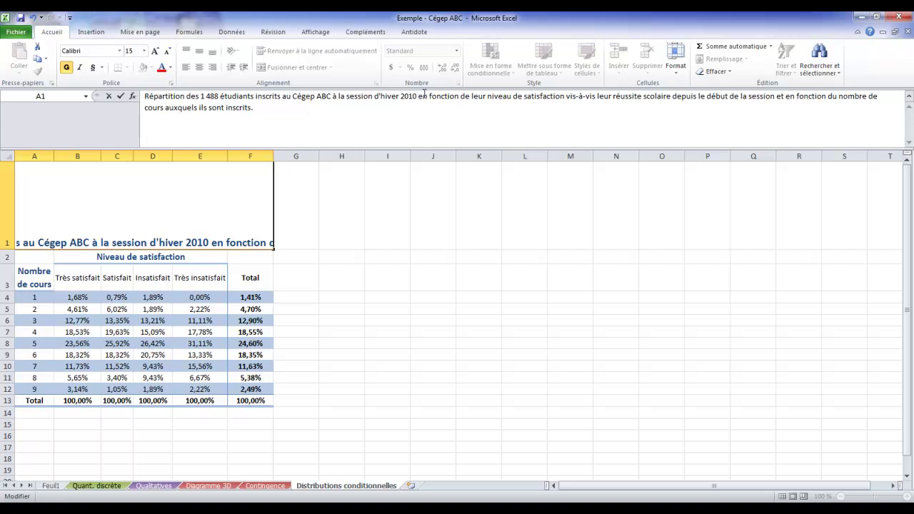
drag(416, 97, 494, 97)
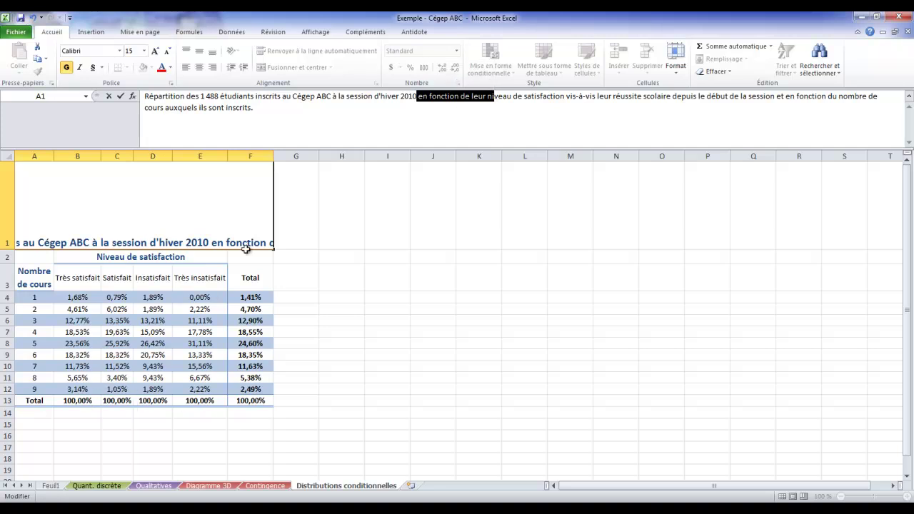
click(548, 104)
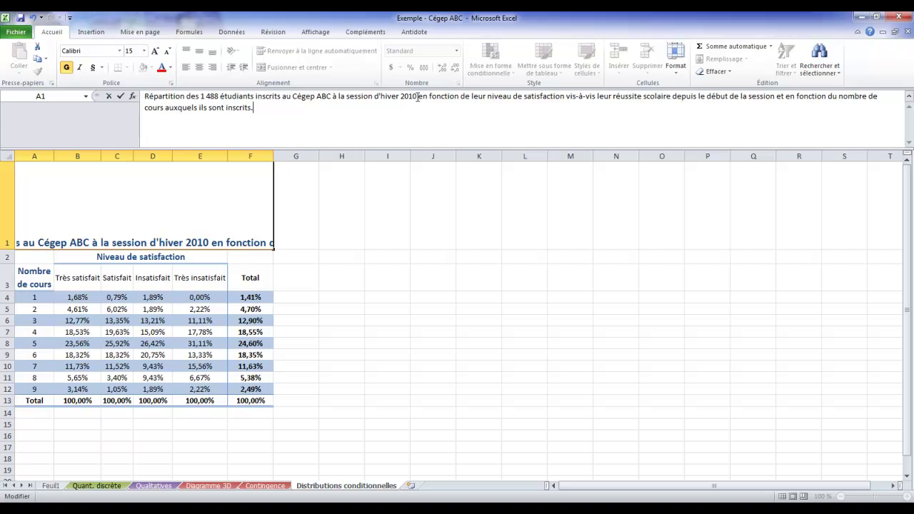
drag(416, 98, 781, 101)
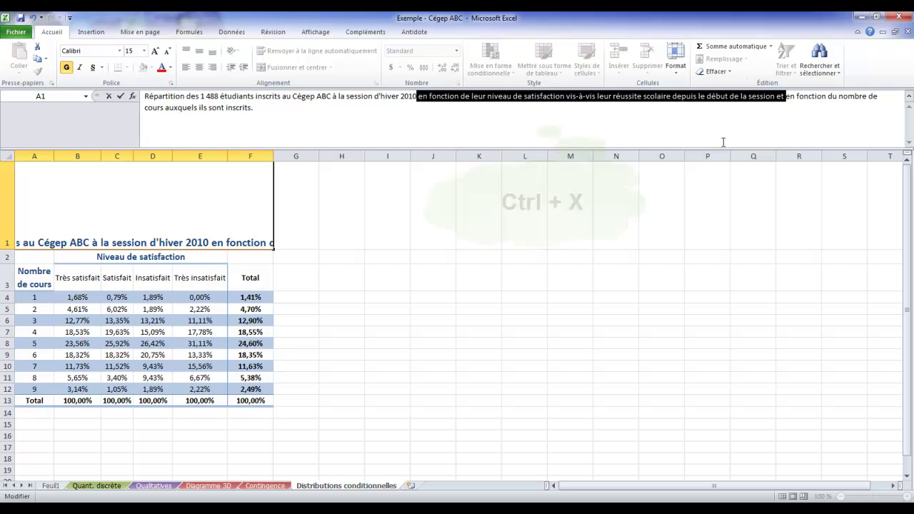
key(ctrl+x)
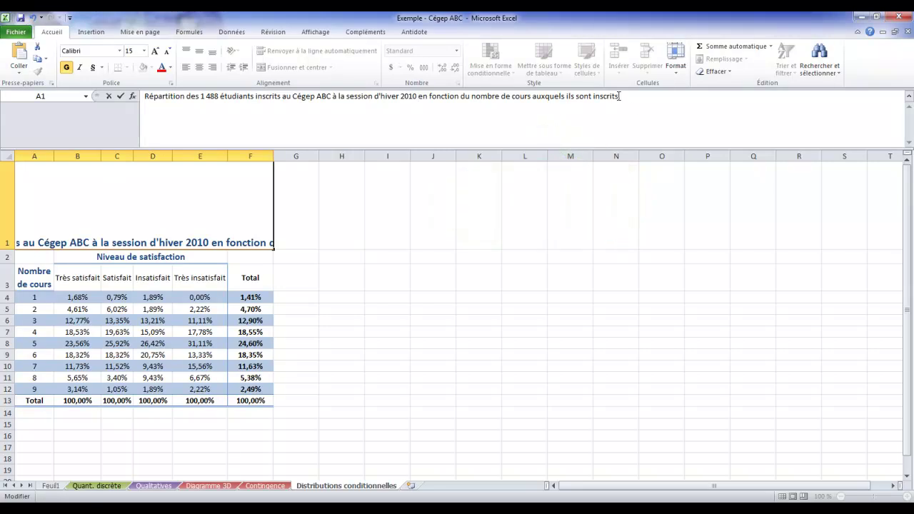
click(614, 126)
text(, .)
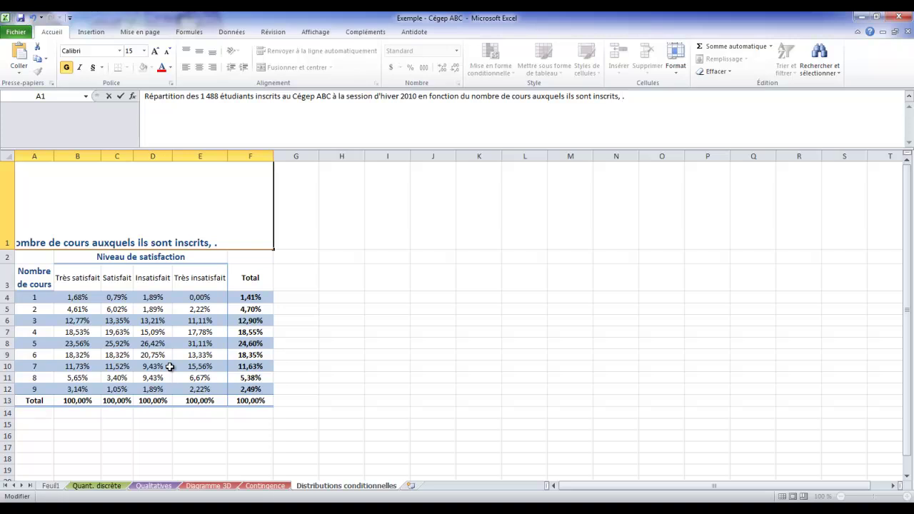
key(ctrl+v)
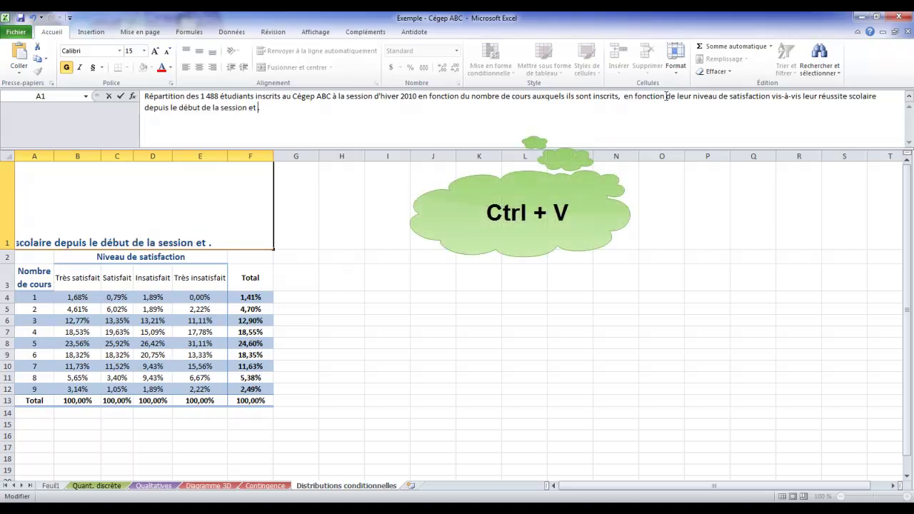
Replace "en fonction de leur" before "niveau de satisfaction" in the A1 title with "pour chaque".
click(691, 96)
key(BackSpace)
key(BackSpace)
key(BackSpace)
key(BackSpace)
key(BackSpace)
key(BackSpace)
key(BackSpace)
key(BackSpace)
key(BackSpace)
key(BackSpace)
key(BackSpace)
key(BackSpace)
key(BackSpace)
key(BackSpace)
key(BackSpace)
key(BackSpace)
key(BackSpace)
key(BackSpace)
key(BackSpace)
text(pour cha)
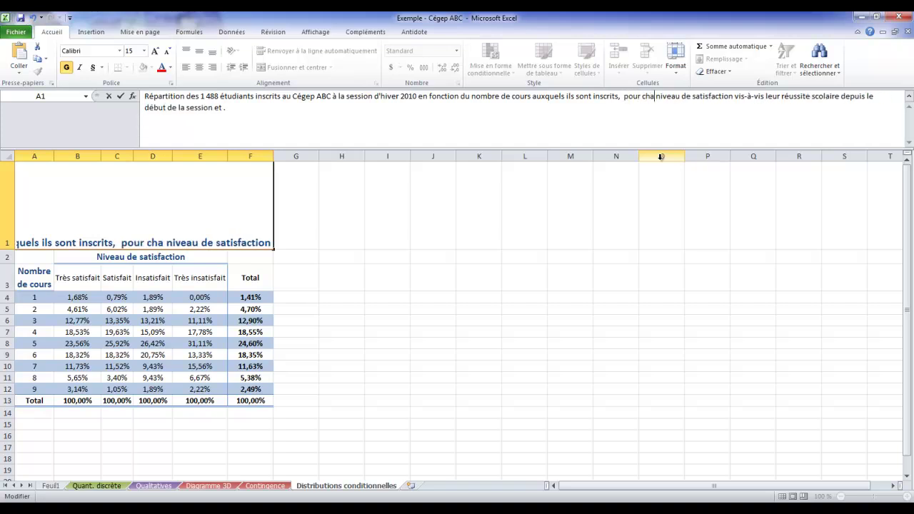
text(que)
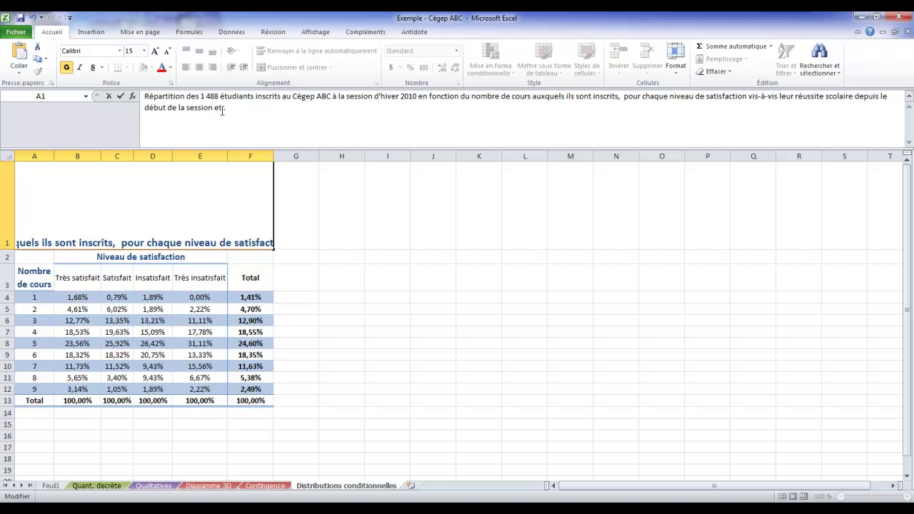
Remove the leftover "et" before the final period of the A1 title and validate the cell.
key(BackSpace)
key(BackSpace)
key(BackSpace)
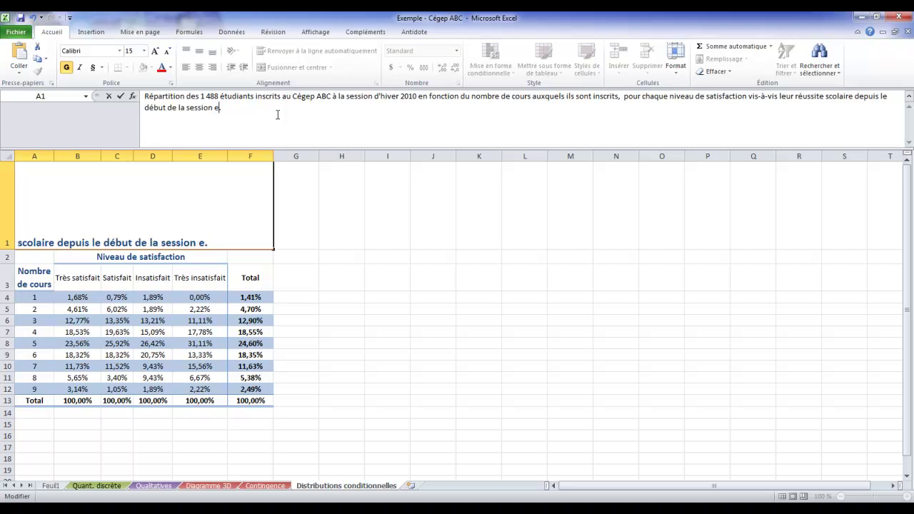
key(Return)
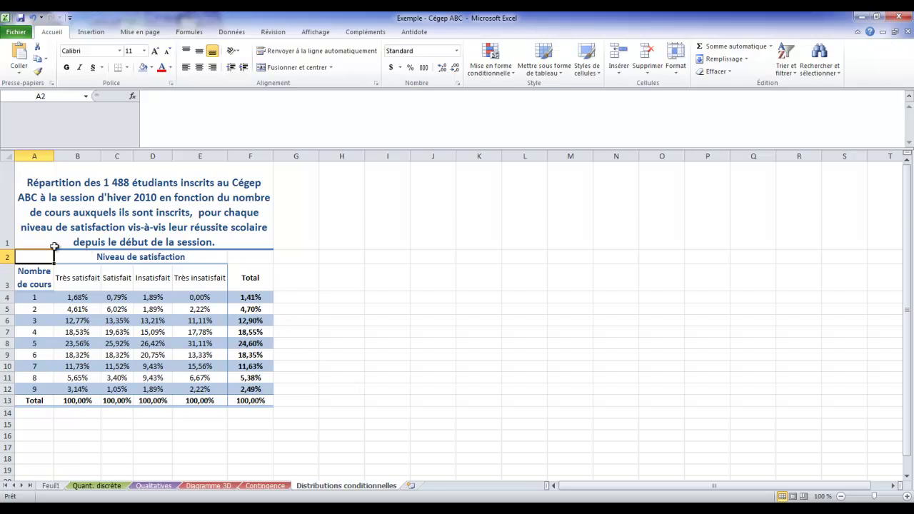
Copy the whole table A1:F13 to H1 and clear the percentages of the copy in I4:M13.
drag(59, 214, 122, 398)
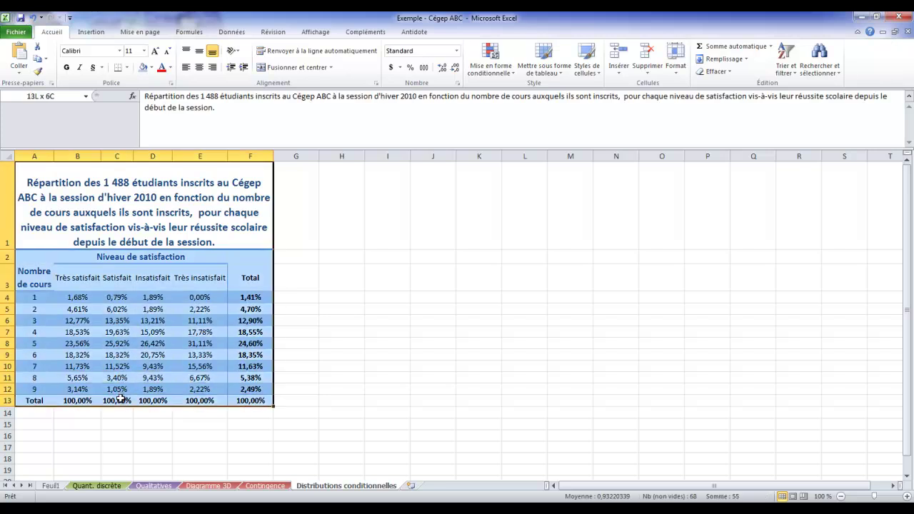
key(ctrl+c)
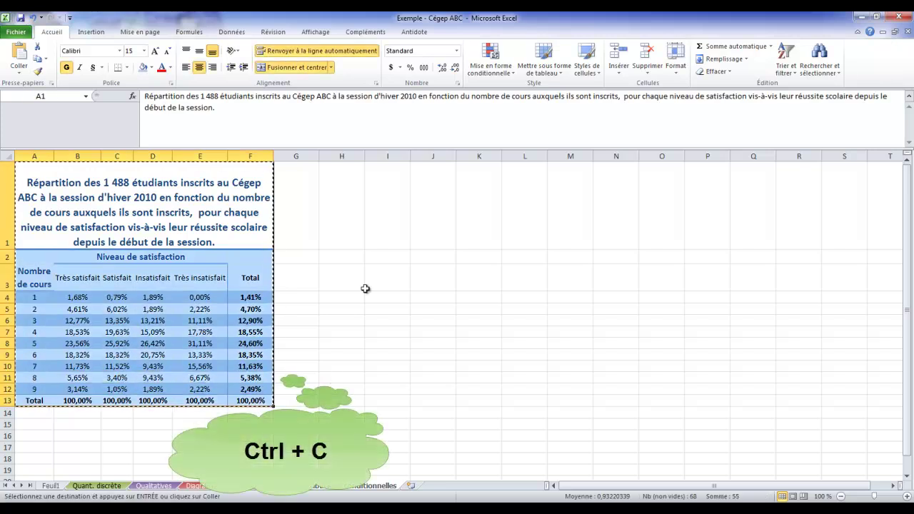
click(340, 207)
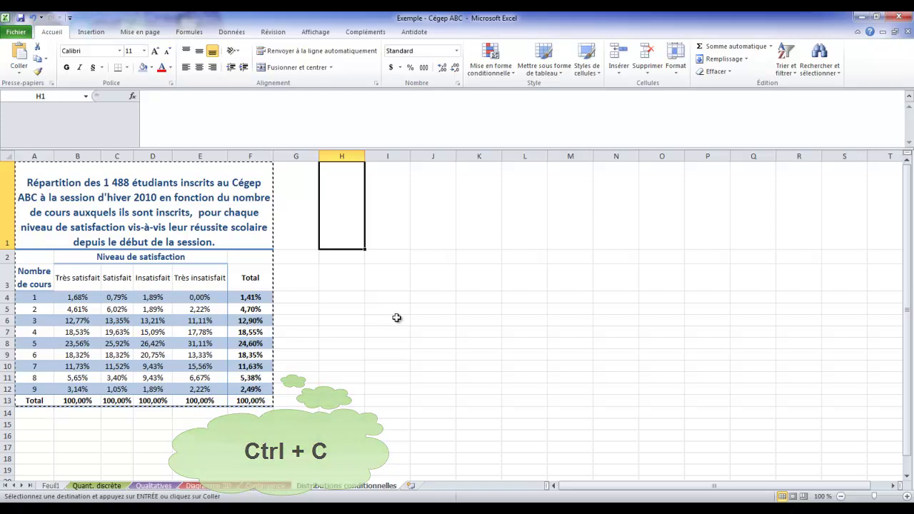
key(ctrl+v)
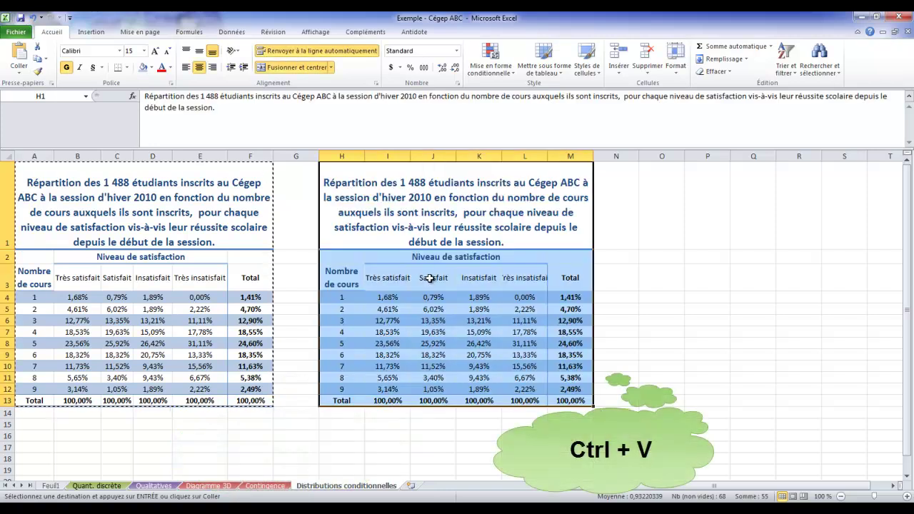
drag(409, 302, 567, 401)
key(Delete)
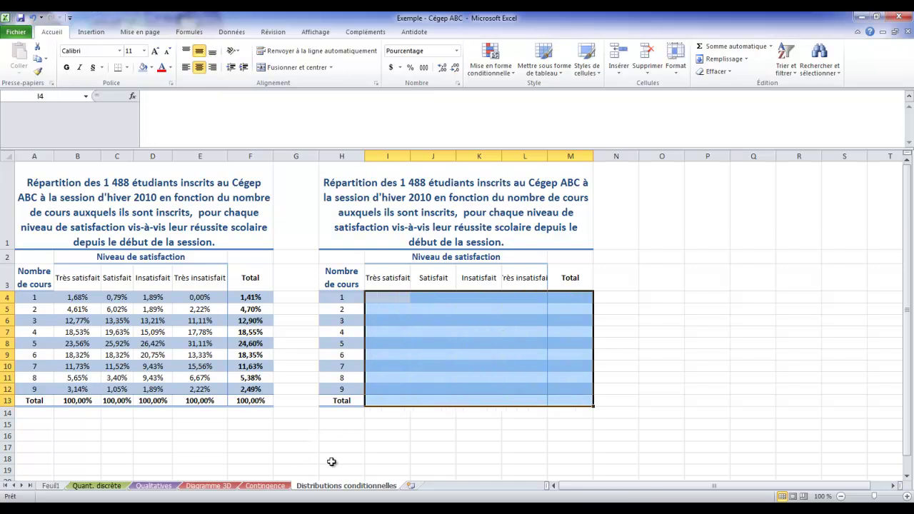
On the Contingence sheet, set the pivot table's value field to show values as "% du total de la ligne".
click(280, 487)
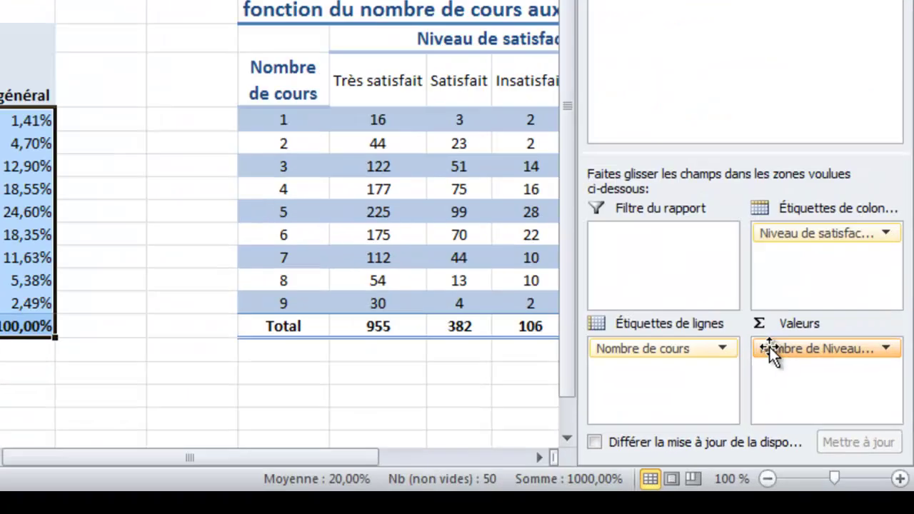
click(844, 429)
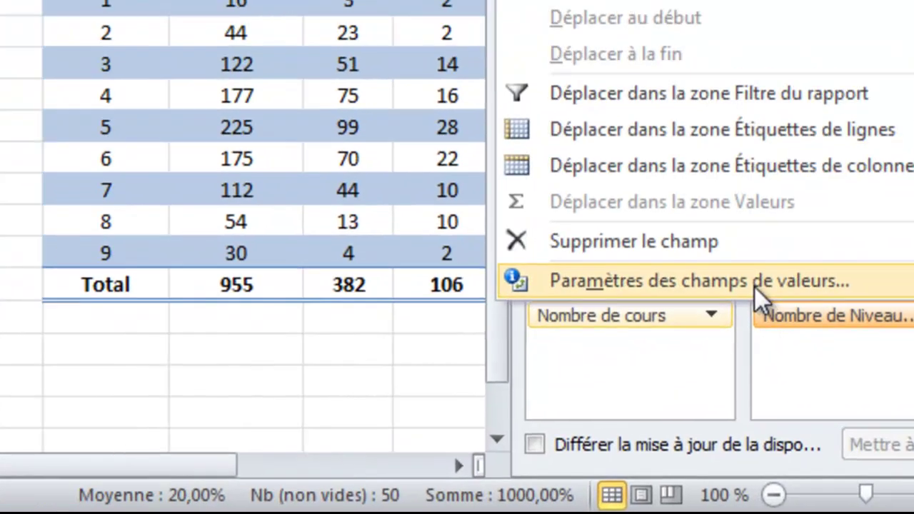
click(692, 253)
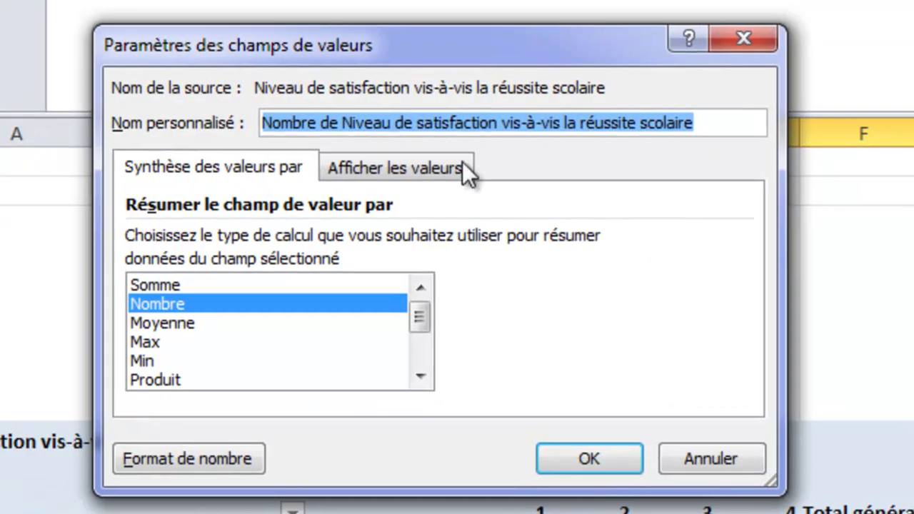
click(428, 171)
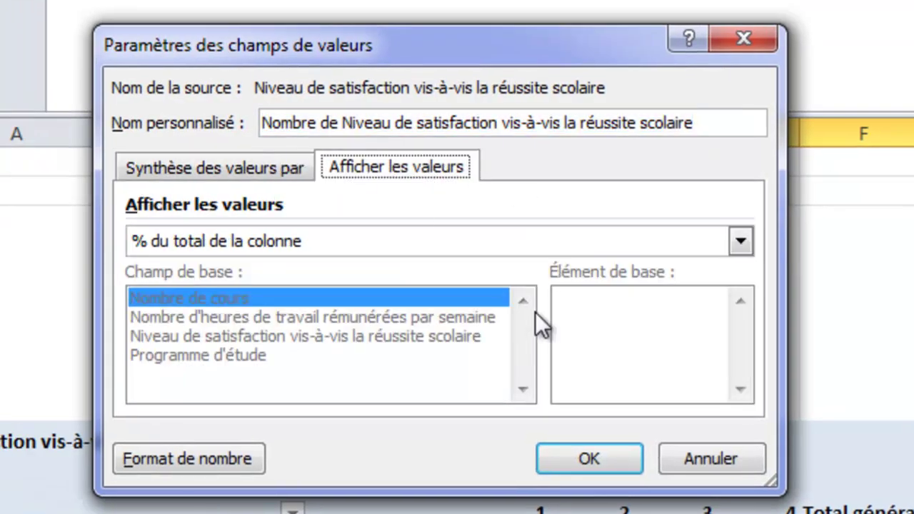
click(740, 241)
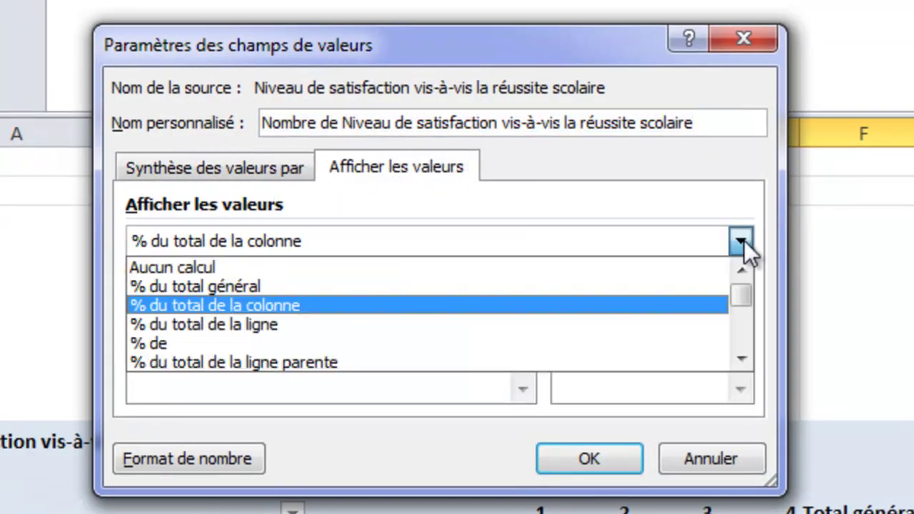
click(673, 324)
click(534, 426)
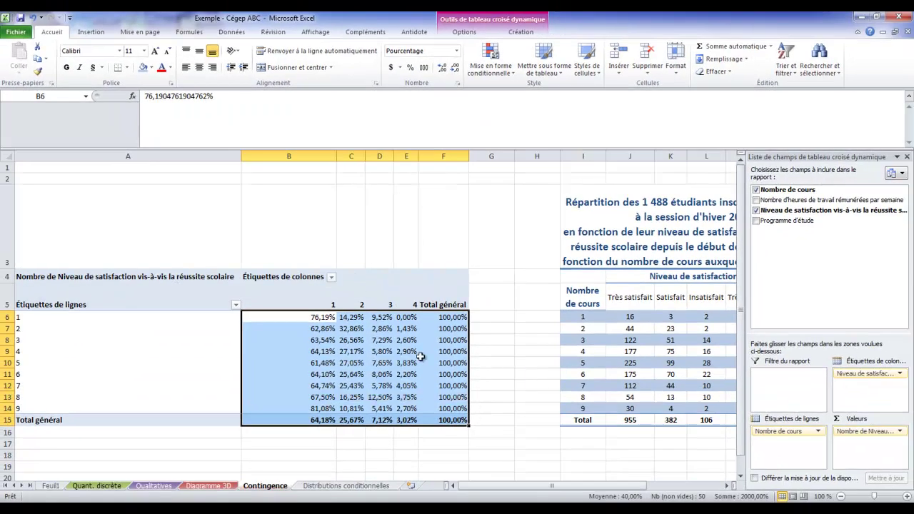
Copy the pivot table's row percentages with totals, B6:F15, and paste only their values into I4:M13 of the Distributions conditionnelles sheet.
mouse_move(377, 367)
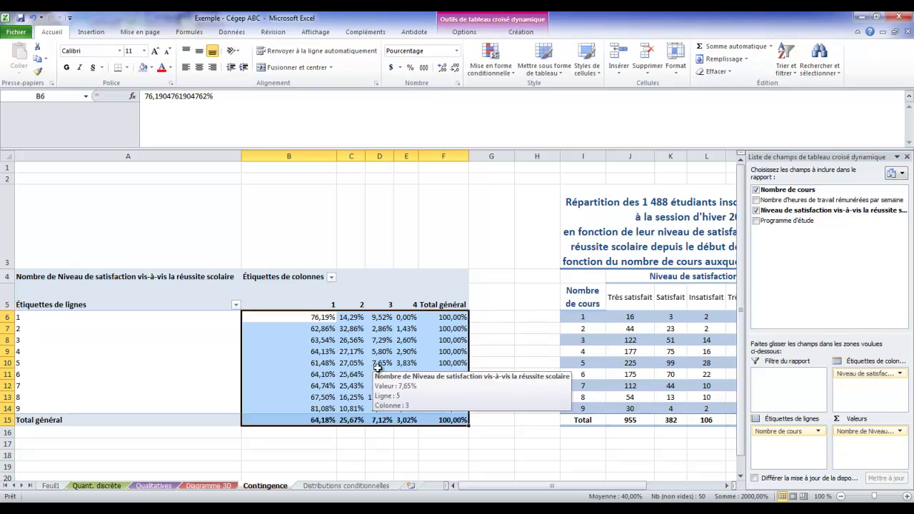
key(ctrl+c)
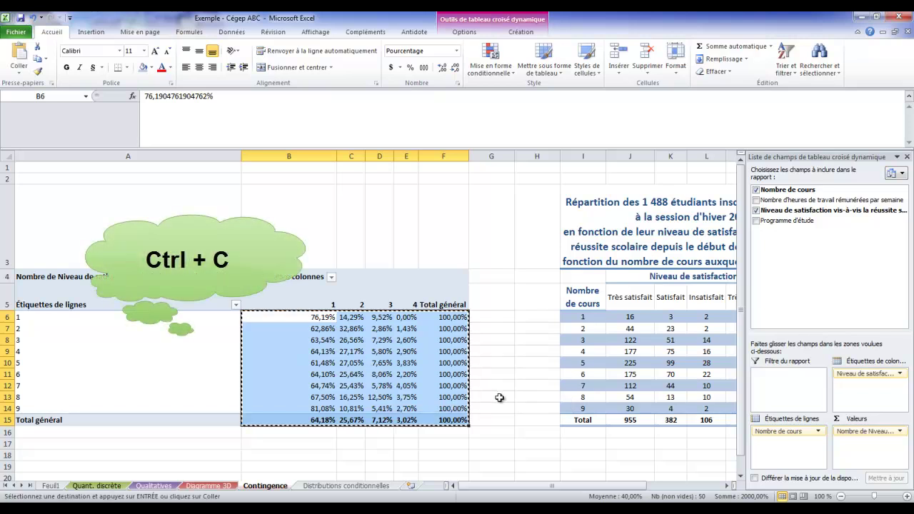
click(346, 486)
click(19, 73)
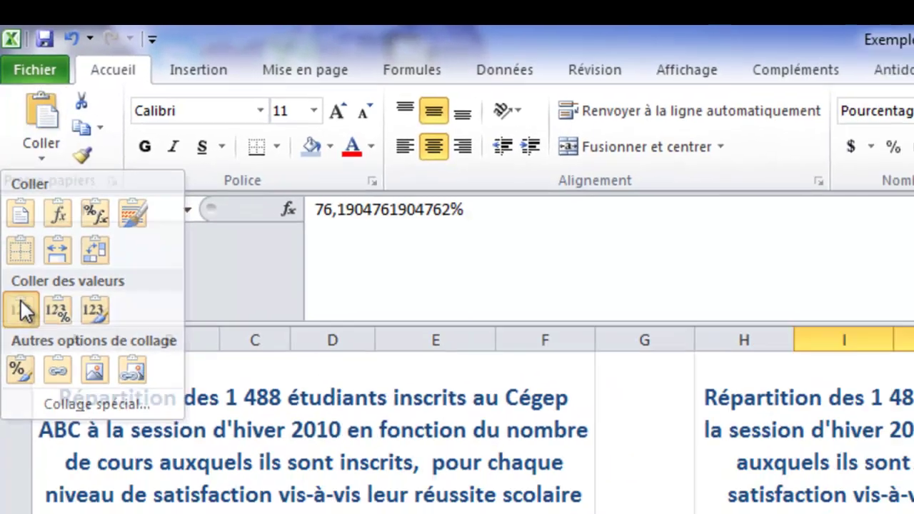
click(23, 348)
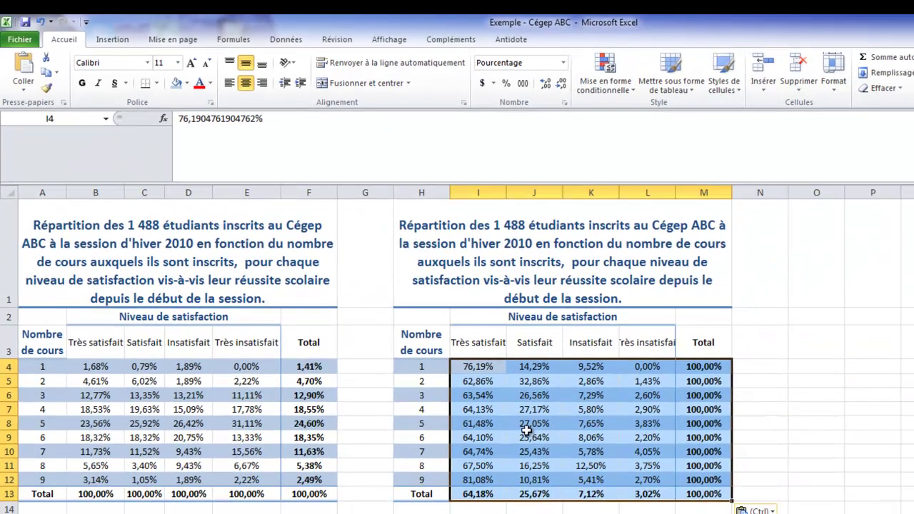
click(784, 469)
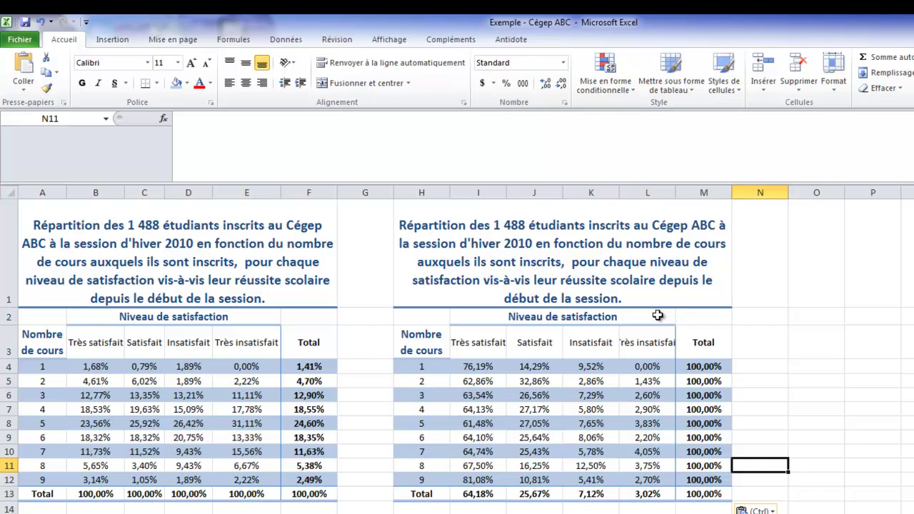
Fit the column widths of the second table, H to M, to their contents and narrow the first table's Total column F.
drag(450, 194, 442, 194)
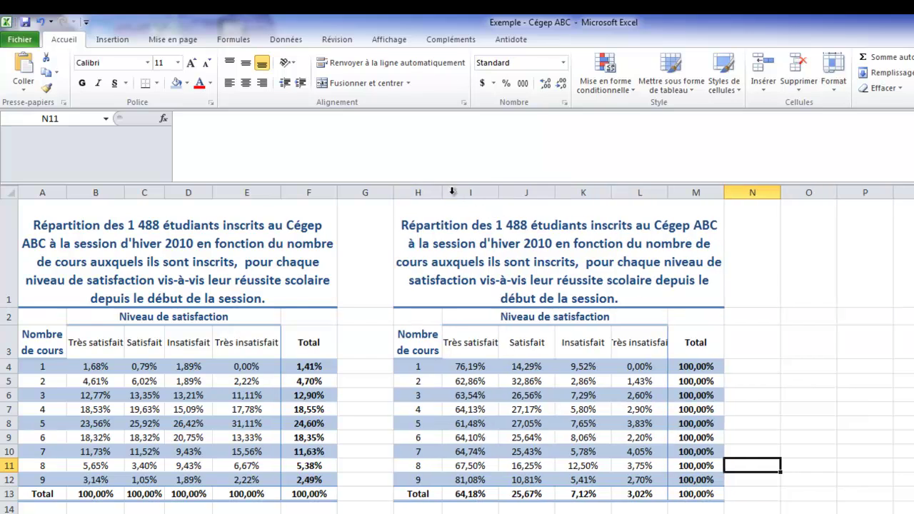
drag(499, 193, 501, 193)
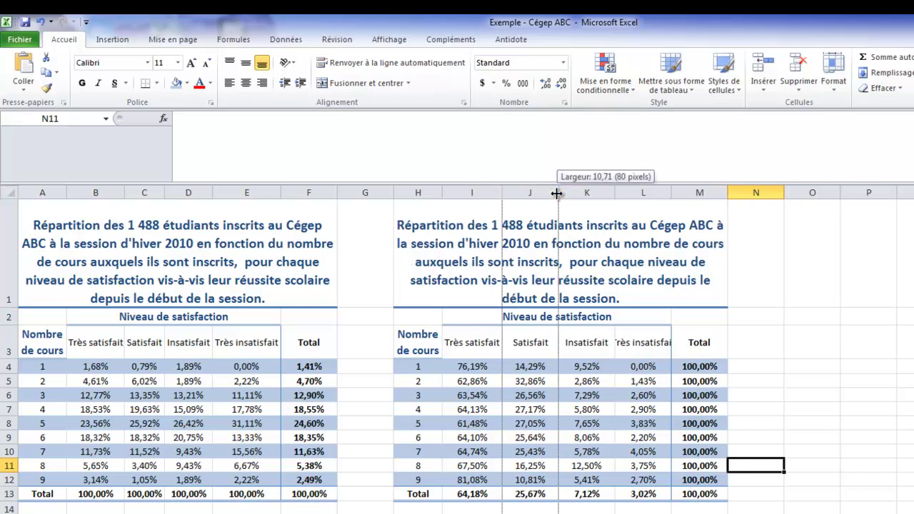
drag(559, 188, 542, 187)
drag(598, 188, 590, 188)
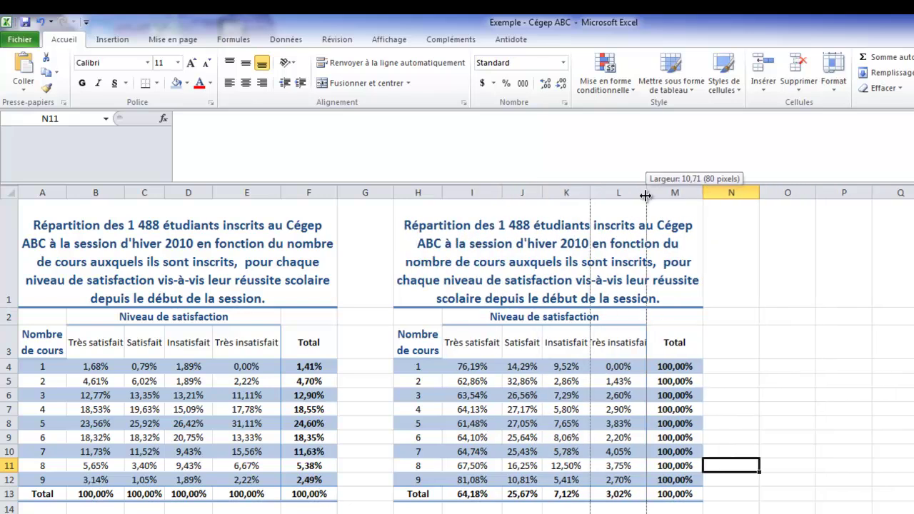
drag(645, 193, 658, 193)
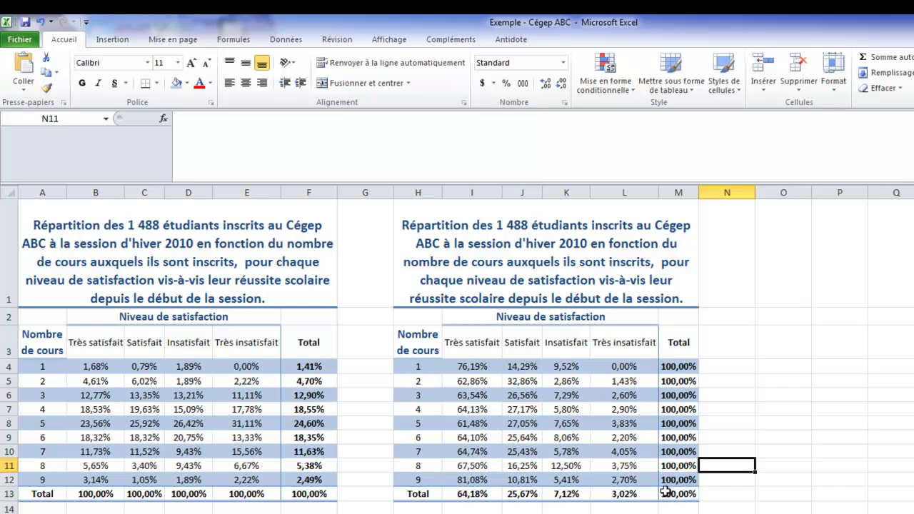
drag(336, 189, 320, 189)
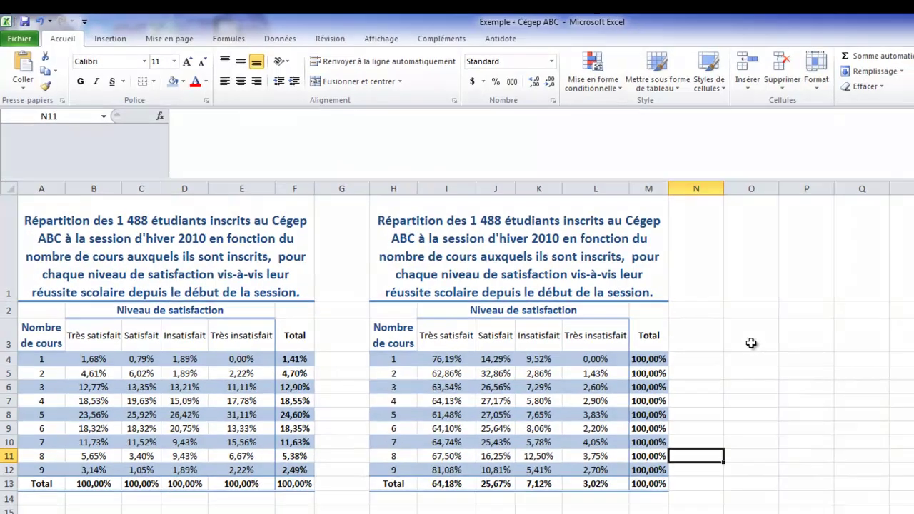
Cut the phrase "du nombre de cours auxquels ils sont inscrits" out of the second table's title in H1.
click(540, 269)
key(ctrl+c)
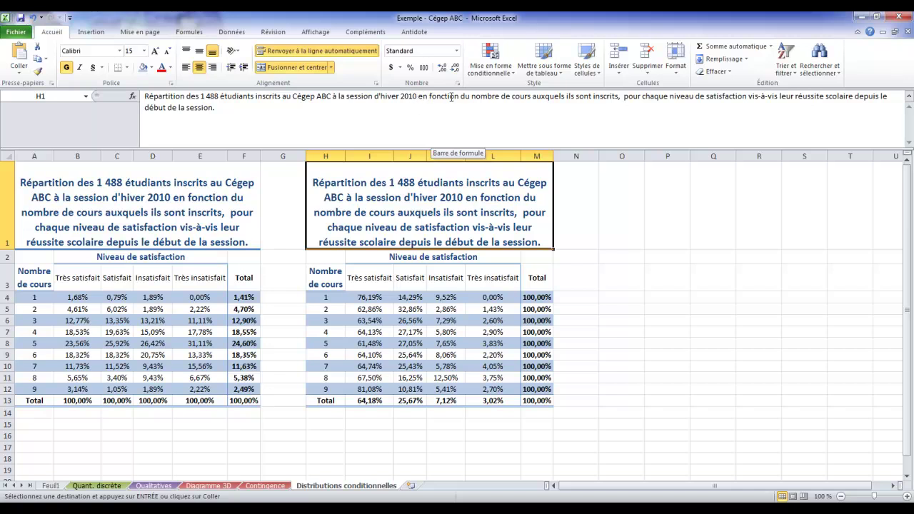
drag(461, 96, 620, 96)
key(ctrl+x)
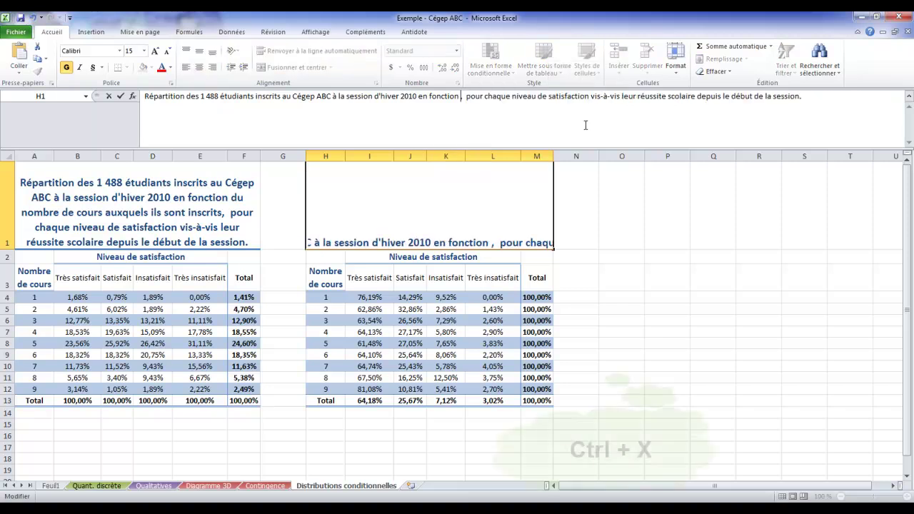
Replace ", pour chaque" after "en fonction" in the H1 title with "de leur".
key(Delete)
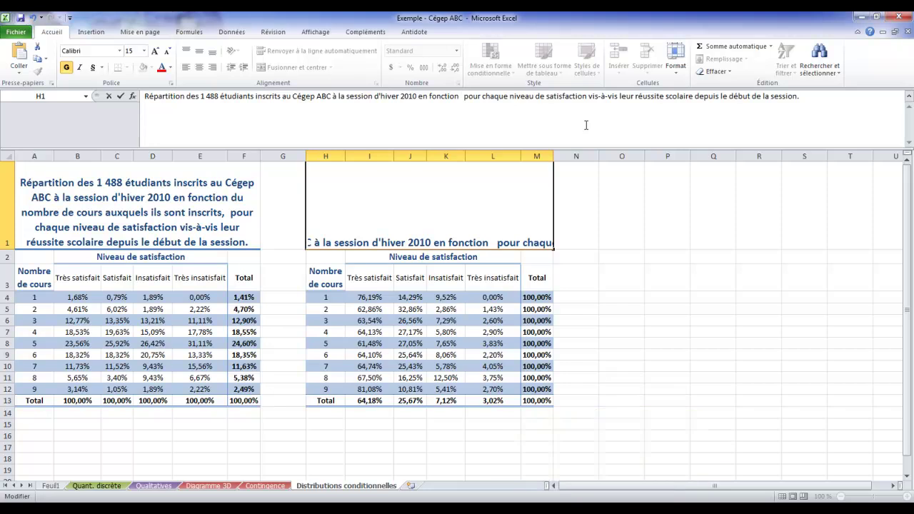
key(Delete)
key(Delete)
key(Delete)
key(Delete)
key(Delete)
key(Delete)
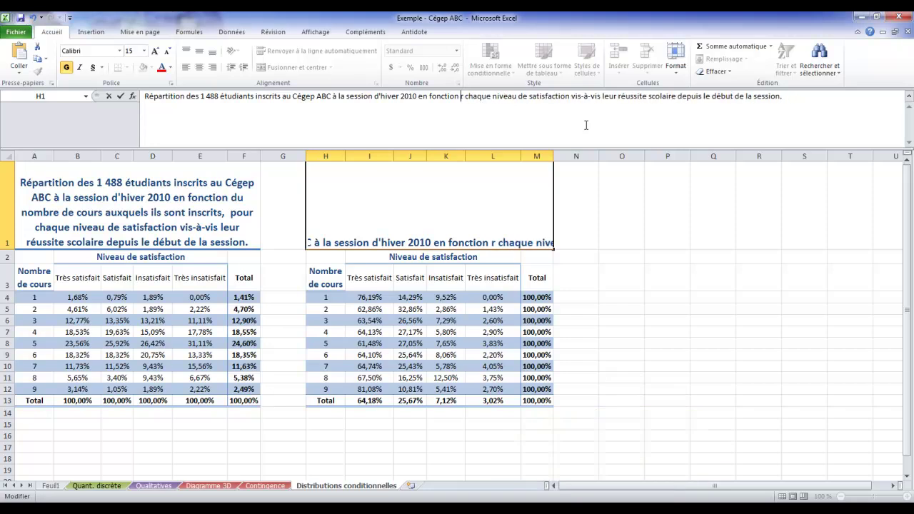
key(Delete)
key(Delete)
key(Delete)
key(Delete)
key(Delete)
key(Delete)
text(de leur)
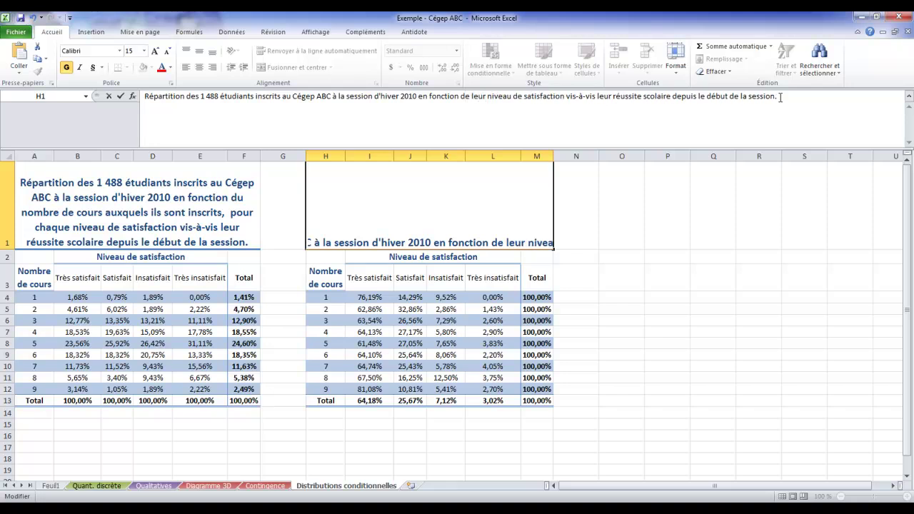
Replace the final period of the H1 title with a comma and paste the cut phrase "du nombre de cours auxquels ils sont inscrits" after it.
key(End)
key(BackSpace)
text(,)
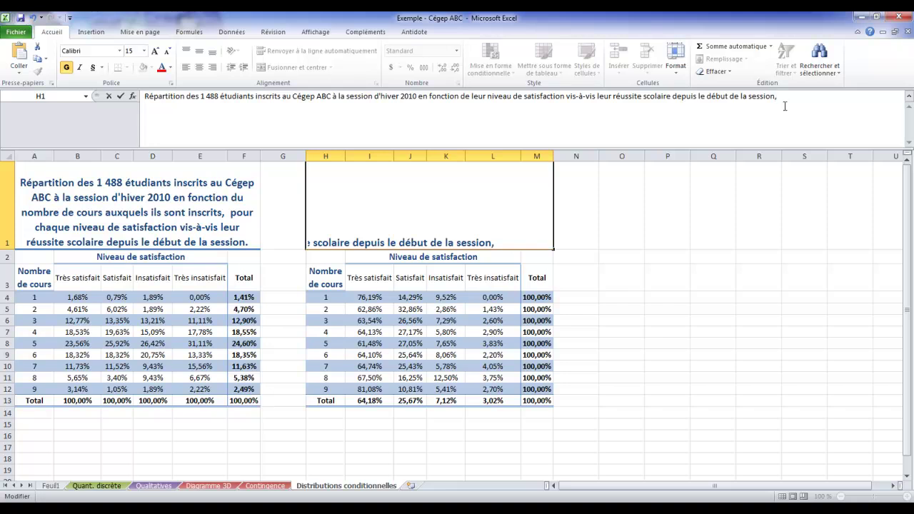
text( du nombre de cours auxquels ils sont inscrits)
click(786, 101)
key(ctrl+v)
Reword the ending of the H1 title as "pour chaque nombre de cours auxquels ils sont inscrits.".
text(chauqe)
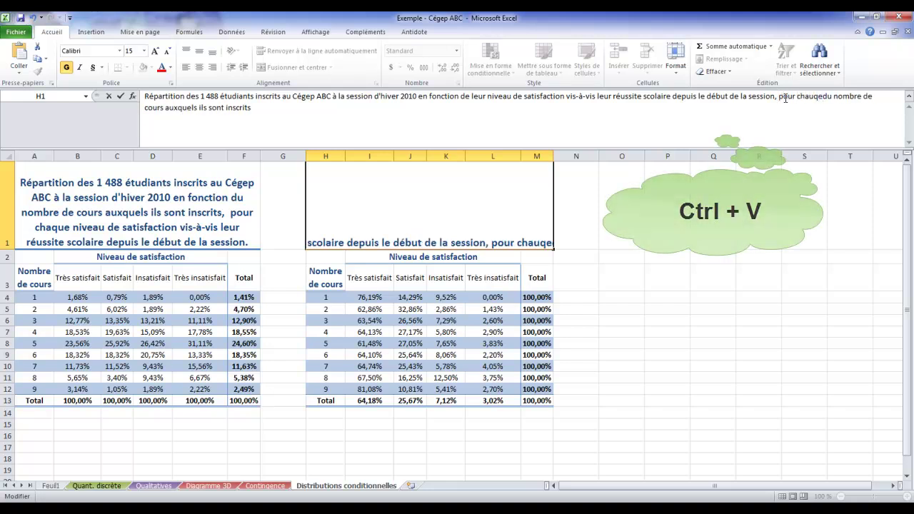
key(BackSpace)
key(BackSpace)
key(BackSpace)
text(que)
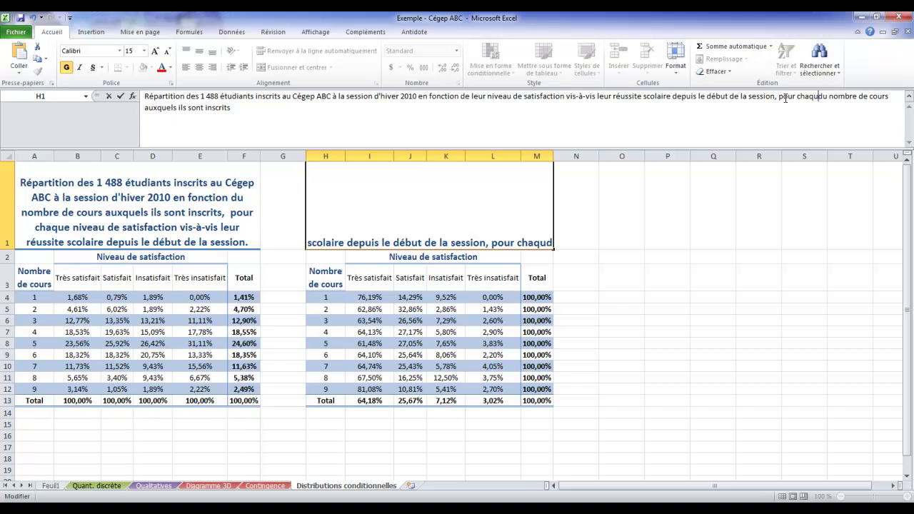
key(Delete)
key(Delete)
key(End)
text(.)
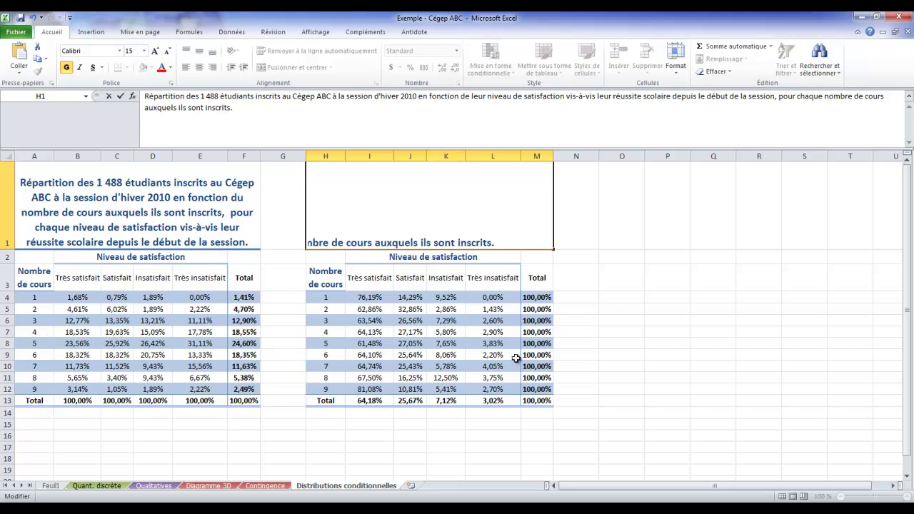
click(625, 363)
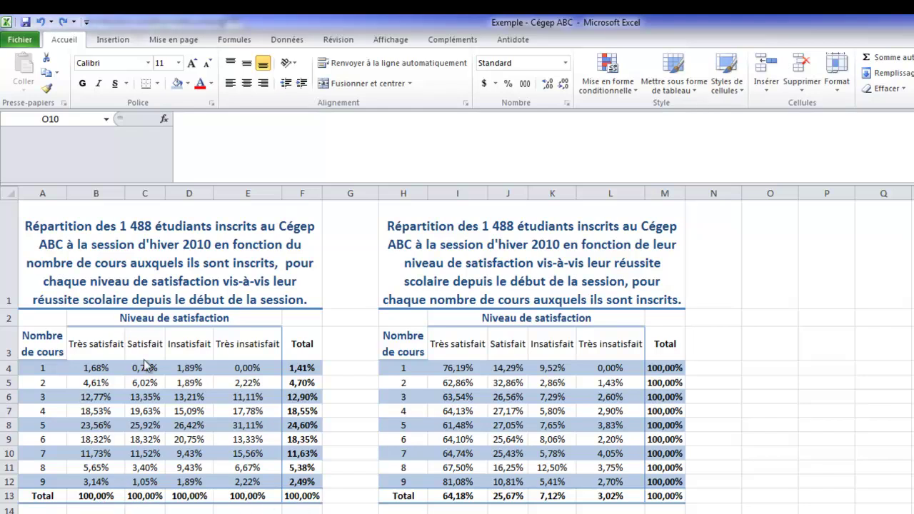
Rename the first table's Total column header in F3 as "Ensemble des étudiants" and fit column F to its contents.
click(307, 346)
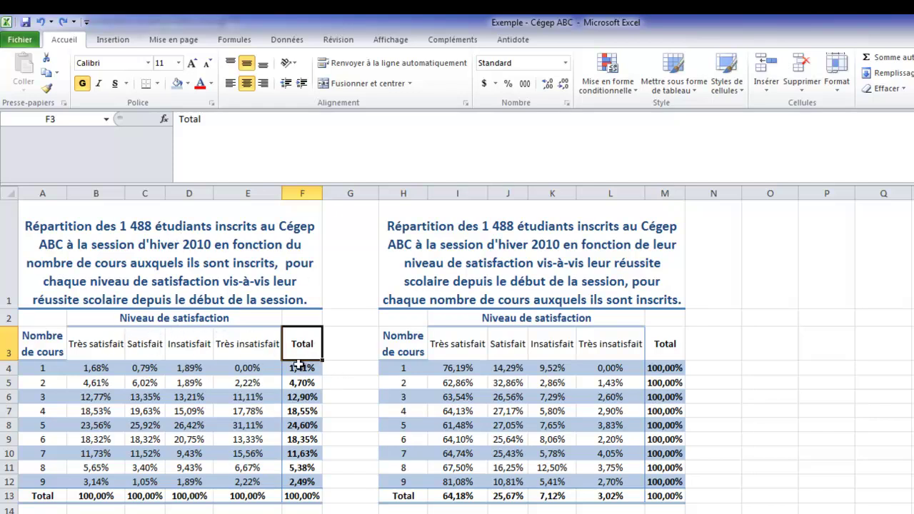
key(Delete)
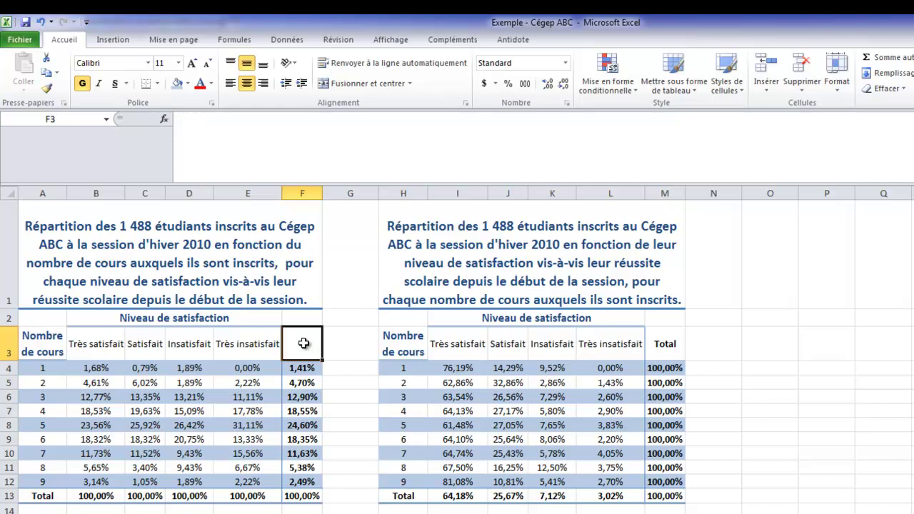
text(Ensemble des étudiants)
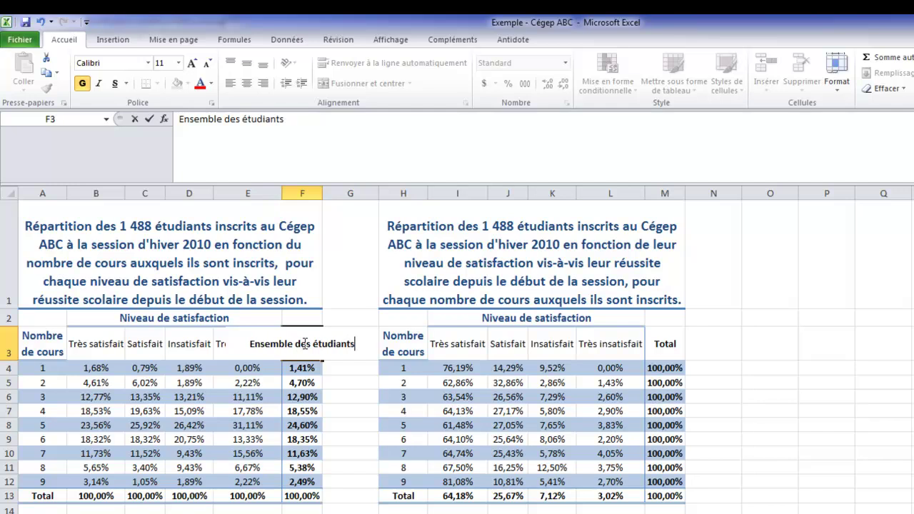
key(Return)
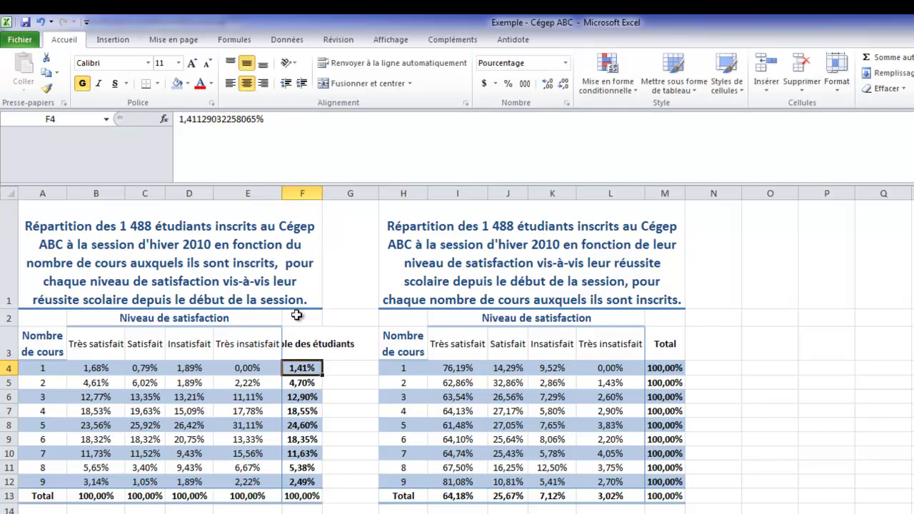
double_click(322, 193)
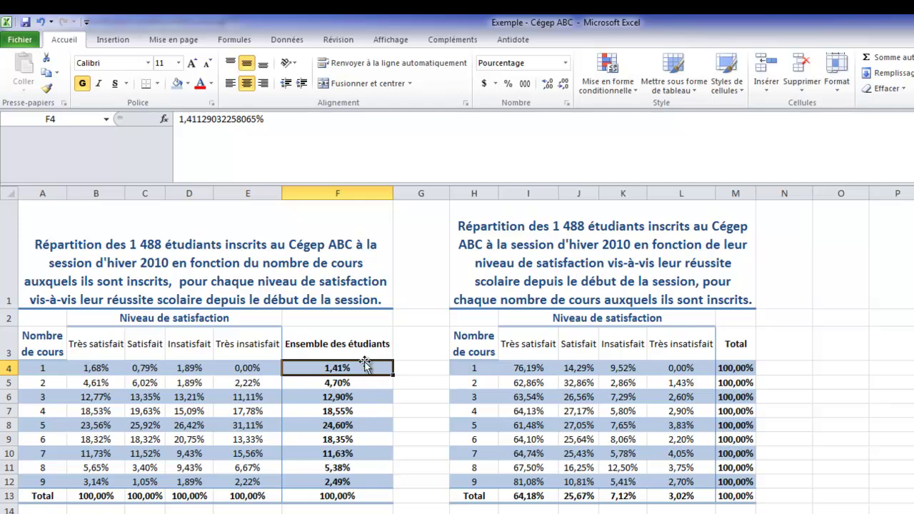
Rename the second table's Total row label in H13 as "Ensemble des étudiants" and fit column H to its contents.
click(455, 499)
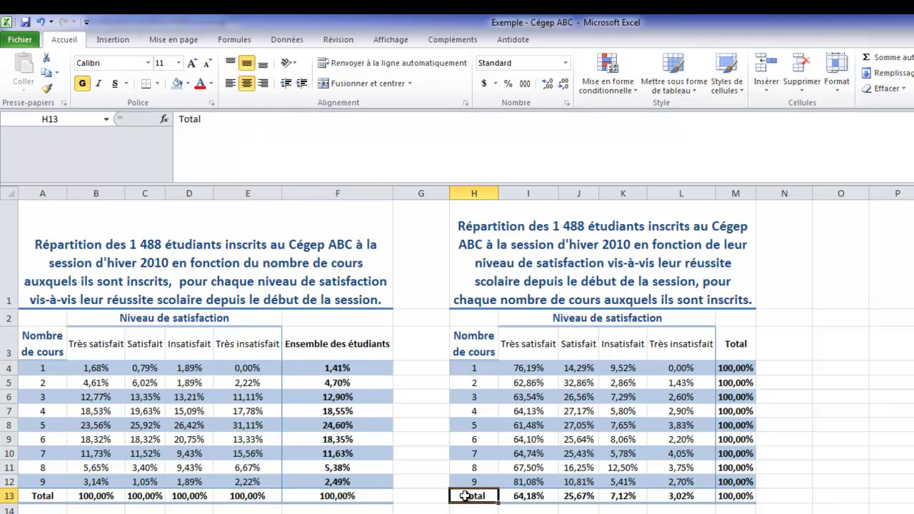
text(Ensemble des étudiants)
click(527, 513)
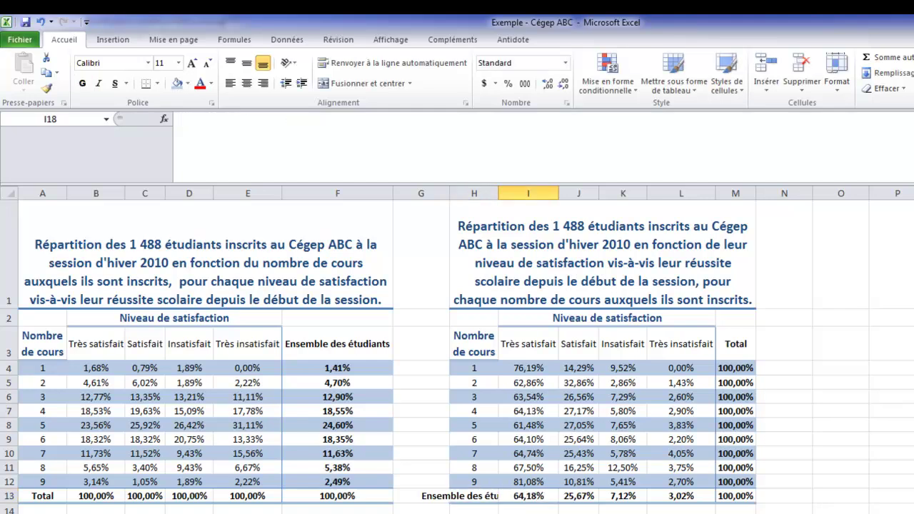
double_click(499, 193)
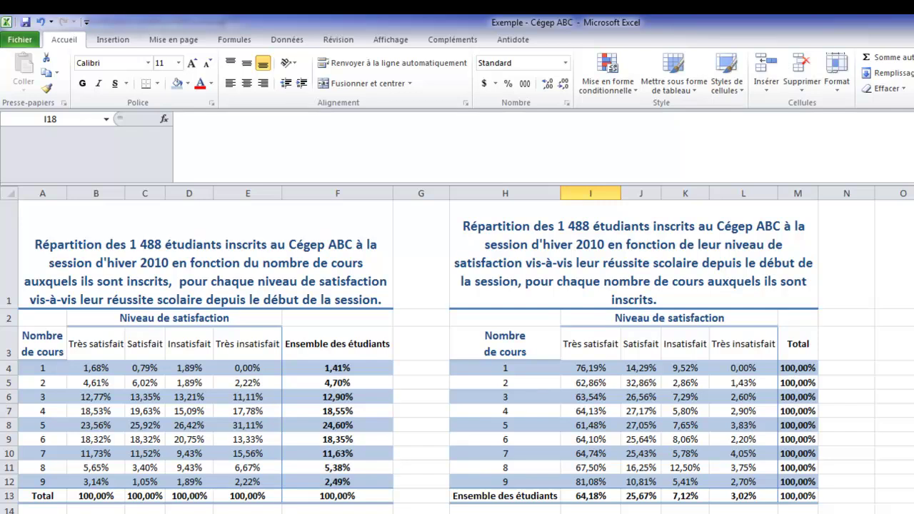